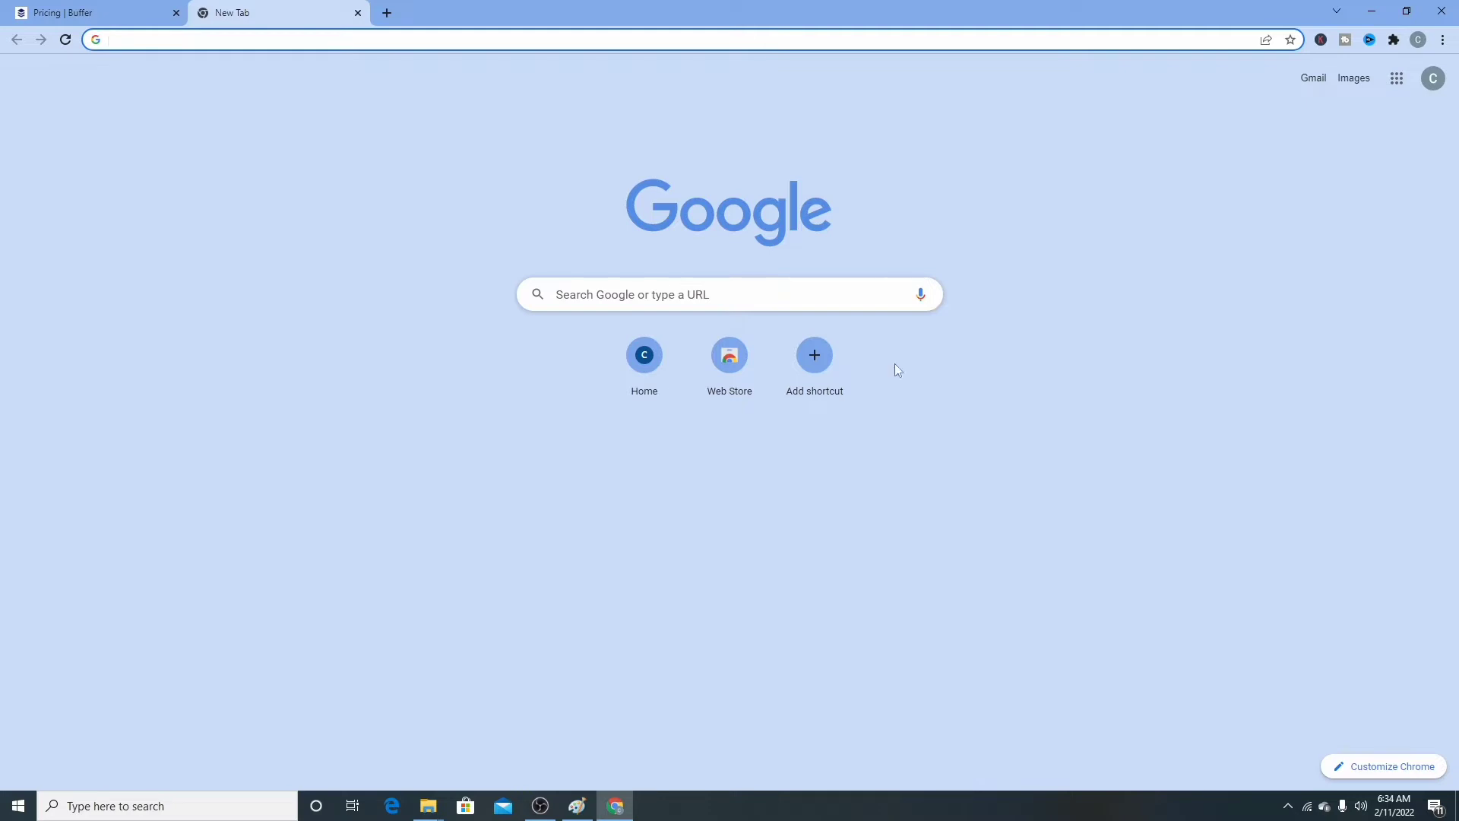
# - Search Google for 'hootsuite' and open the Plans link under hootsuite.com
pyautogui.click(285, 44)
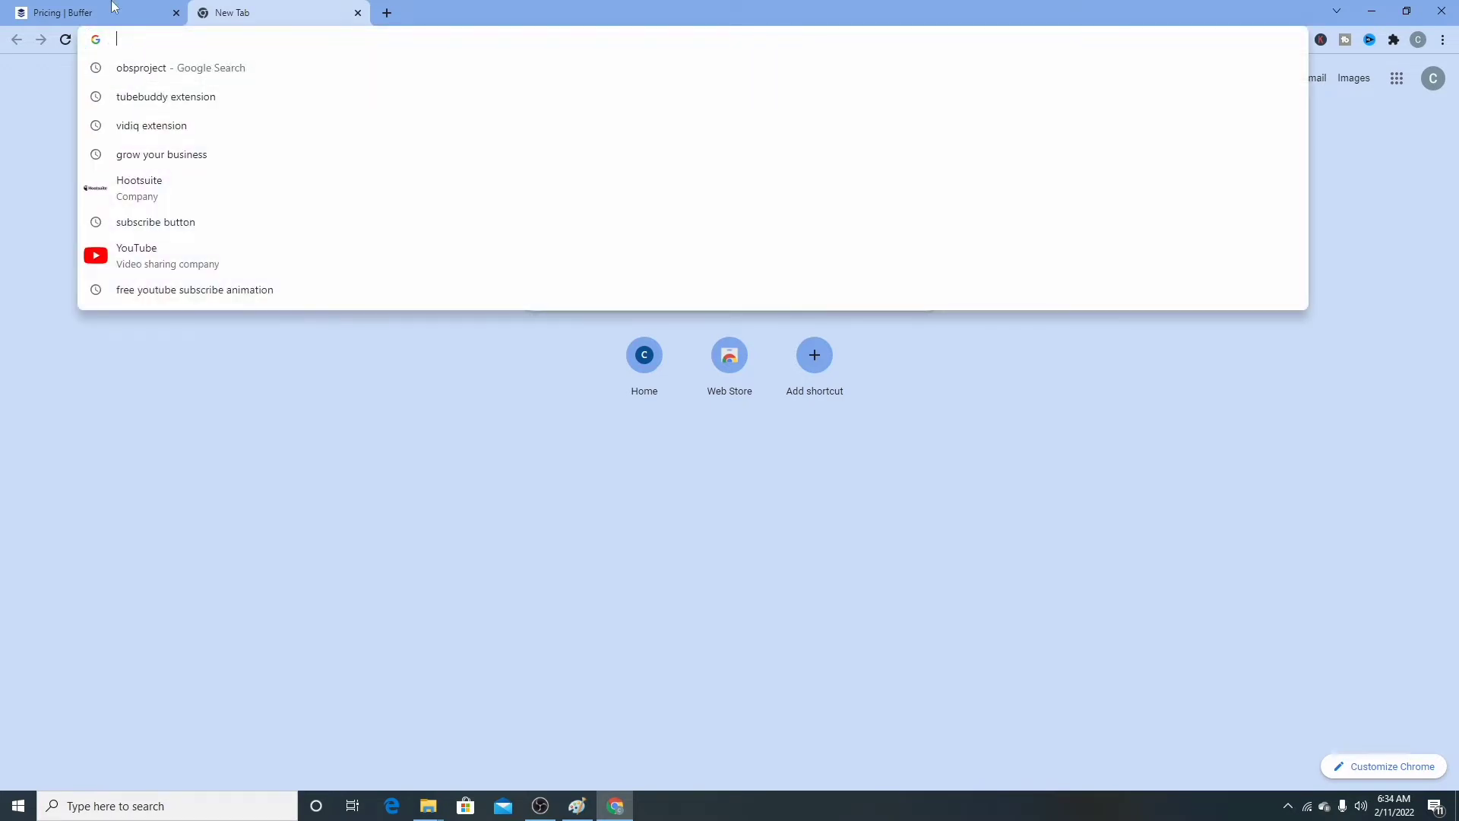
pyautogui.click(168, 190)
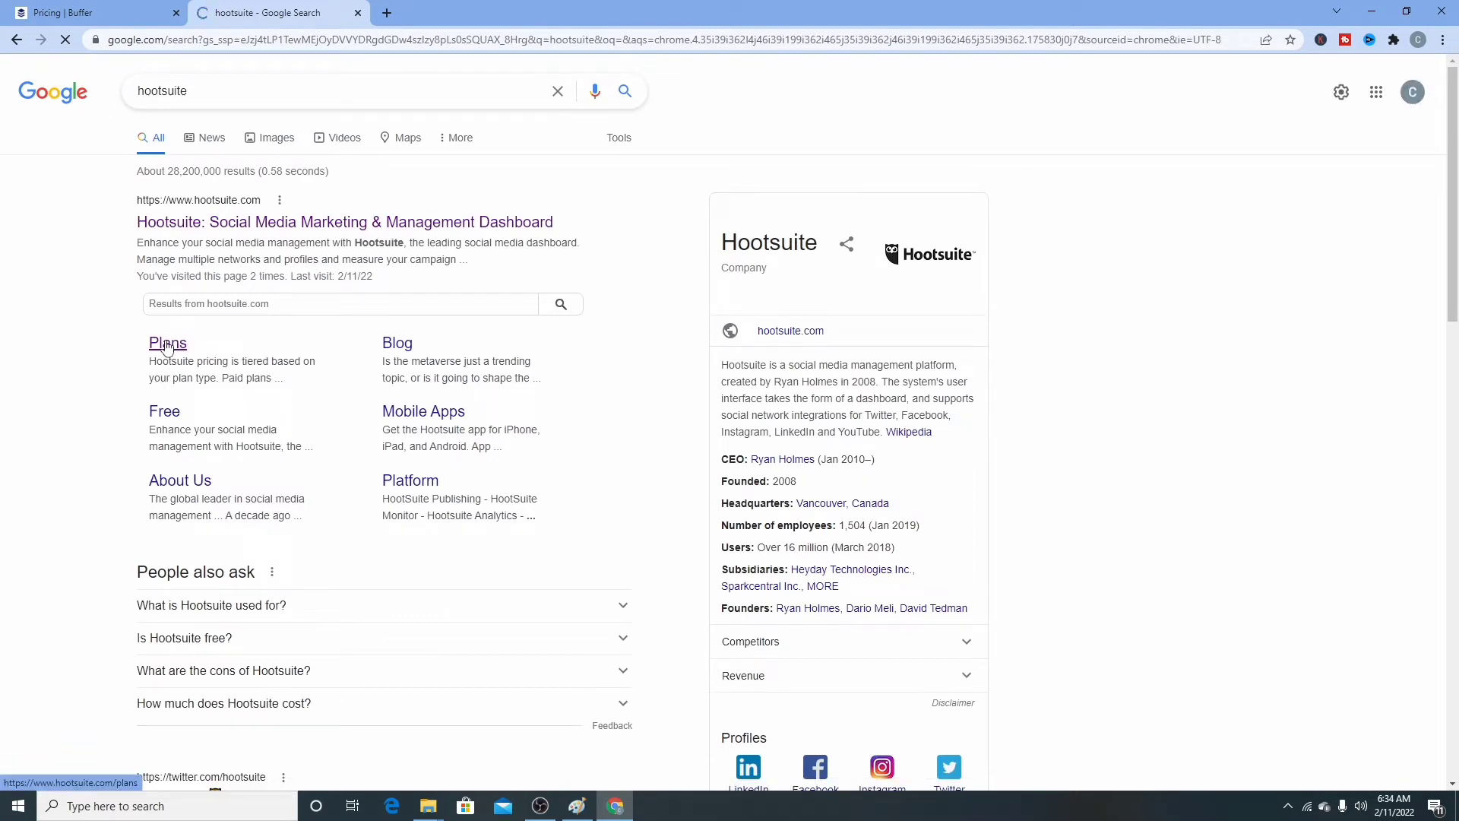
pyautogui.click(167, 343)
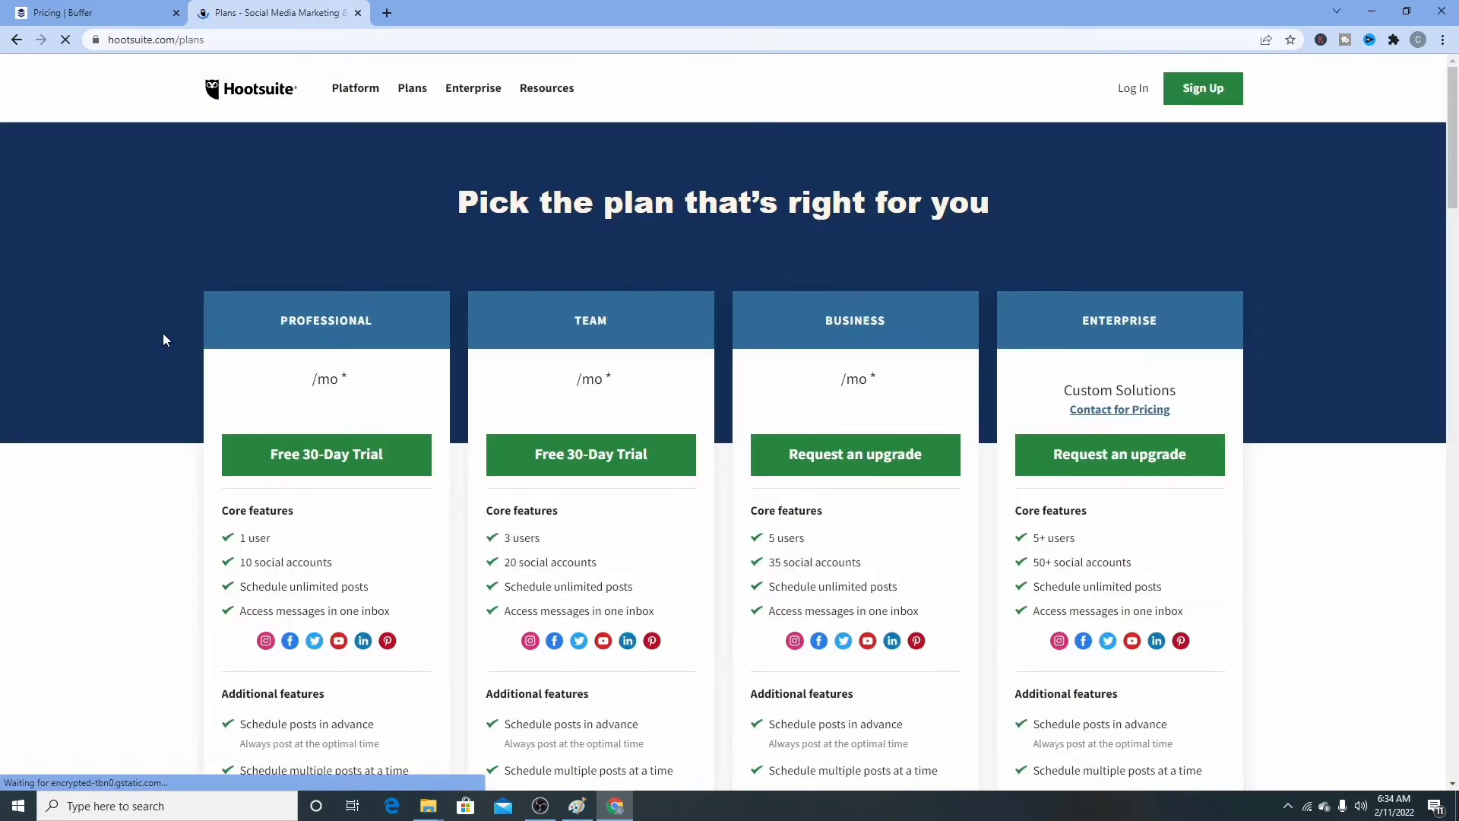
# - Review Hootsuite's $49, $129 and $739 monthly plans, then return to the Buffer pricing tab
pyautogui.scroll(-3, 575, 368)
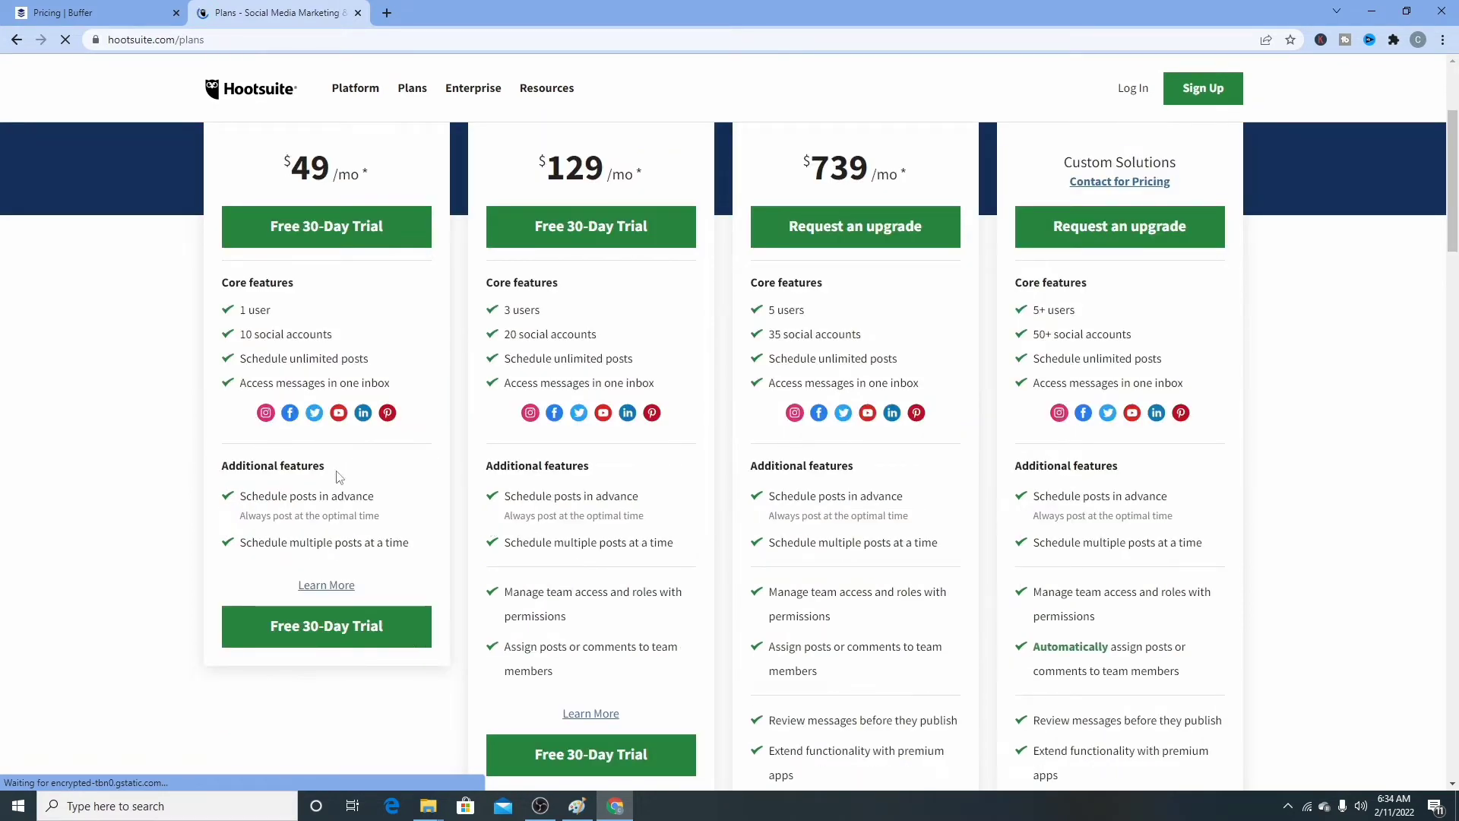
pyautogui.scroll(2, 344, 475)
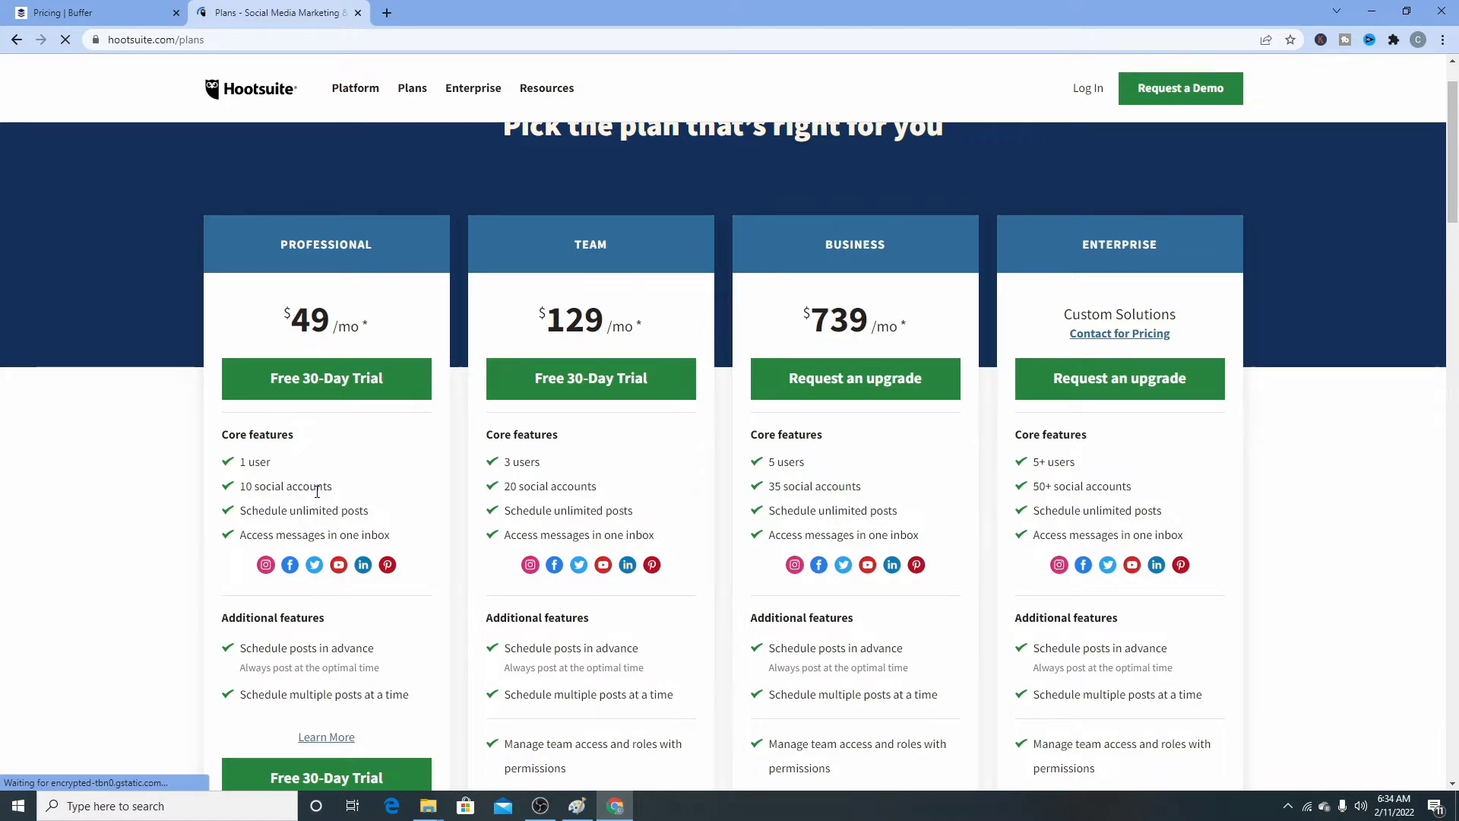
pyautogui.scroll(-1, 684, 549)
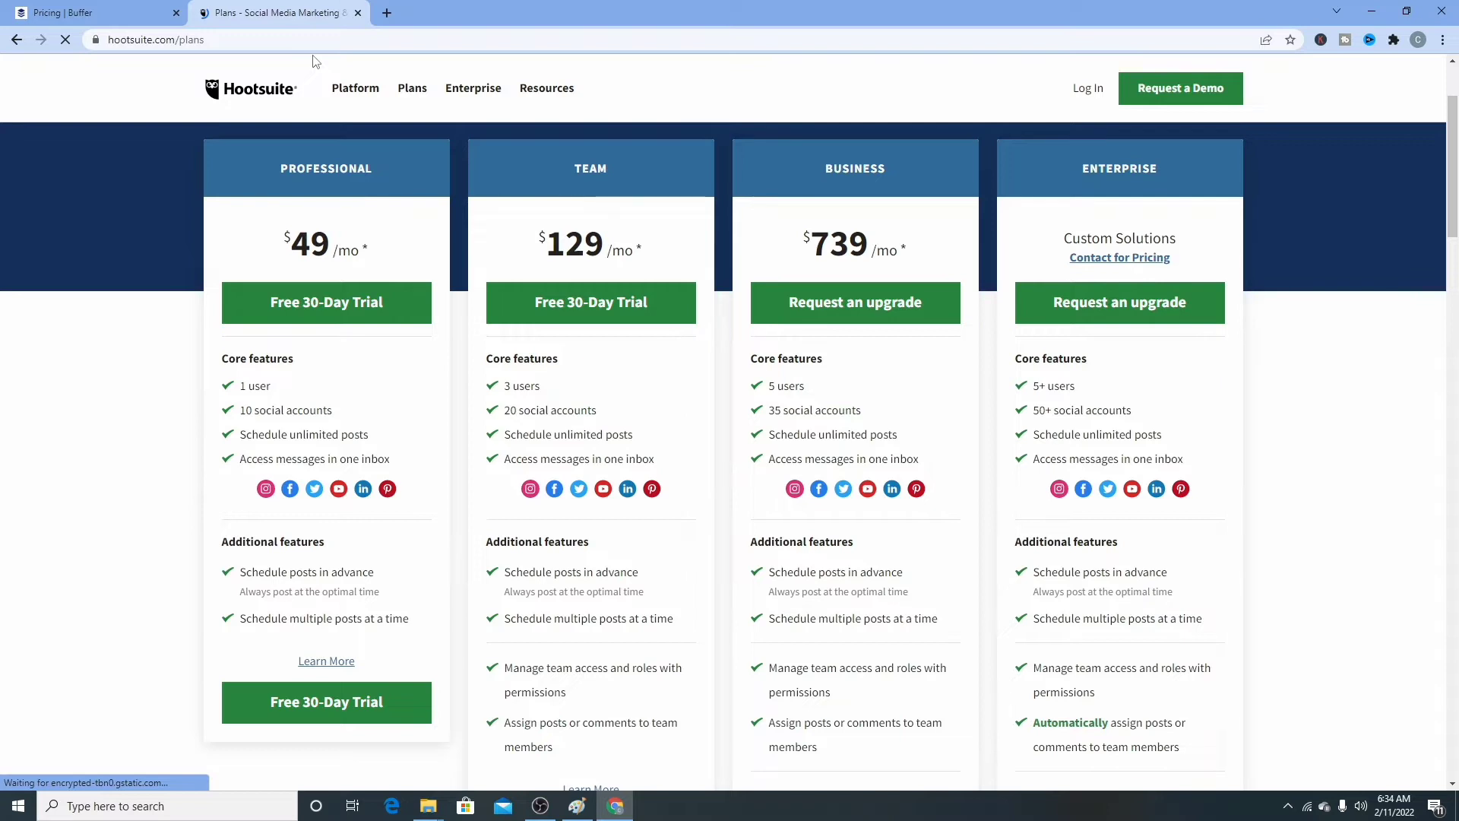
pyautogui.hotkey('ctrl', 'Tab')
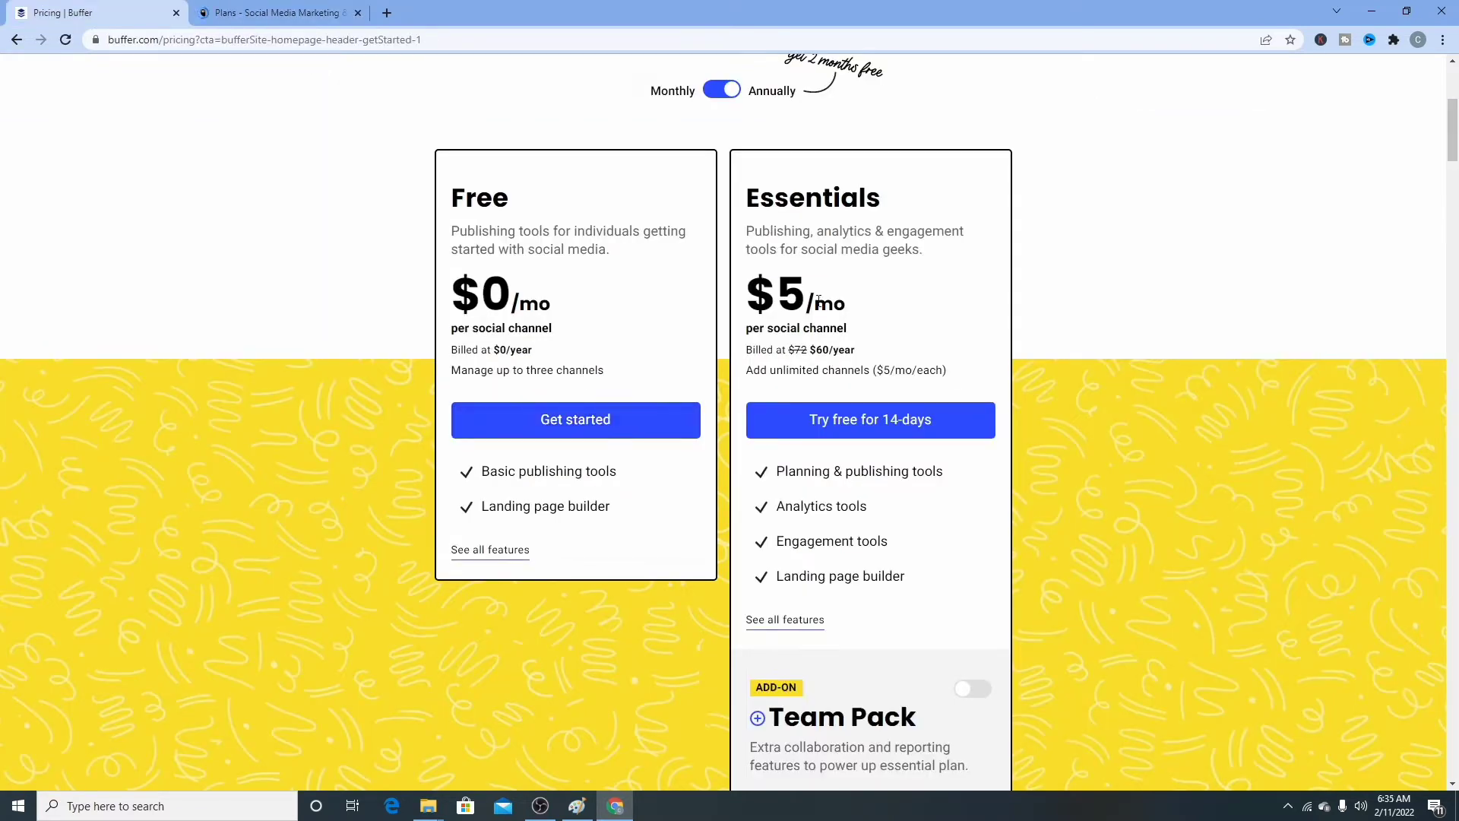
pyautogui.scroll(1, 813, 299)
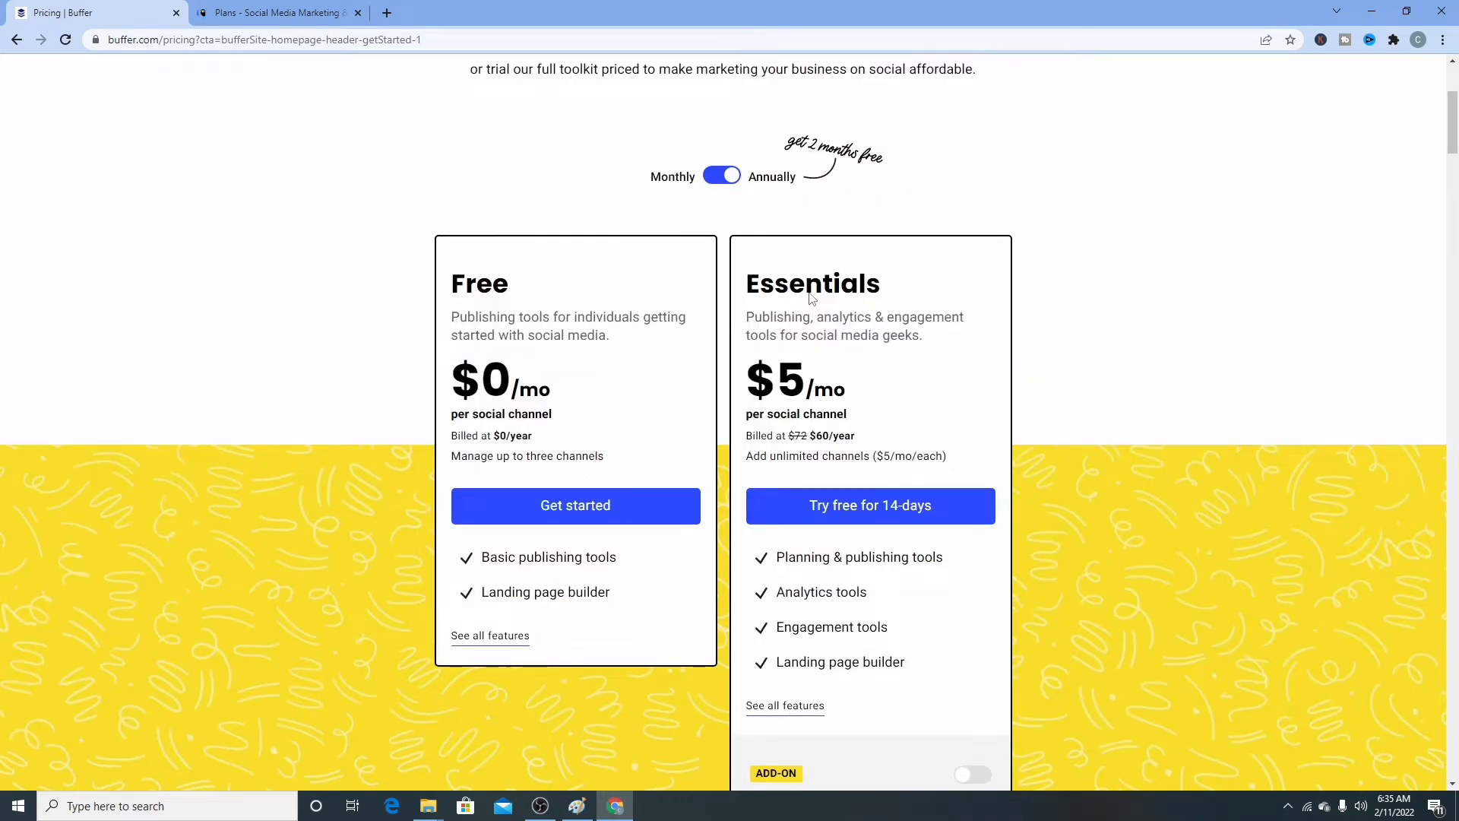
pyautogui.scroll(-10, 597, 351)
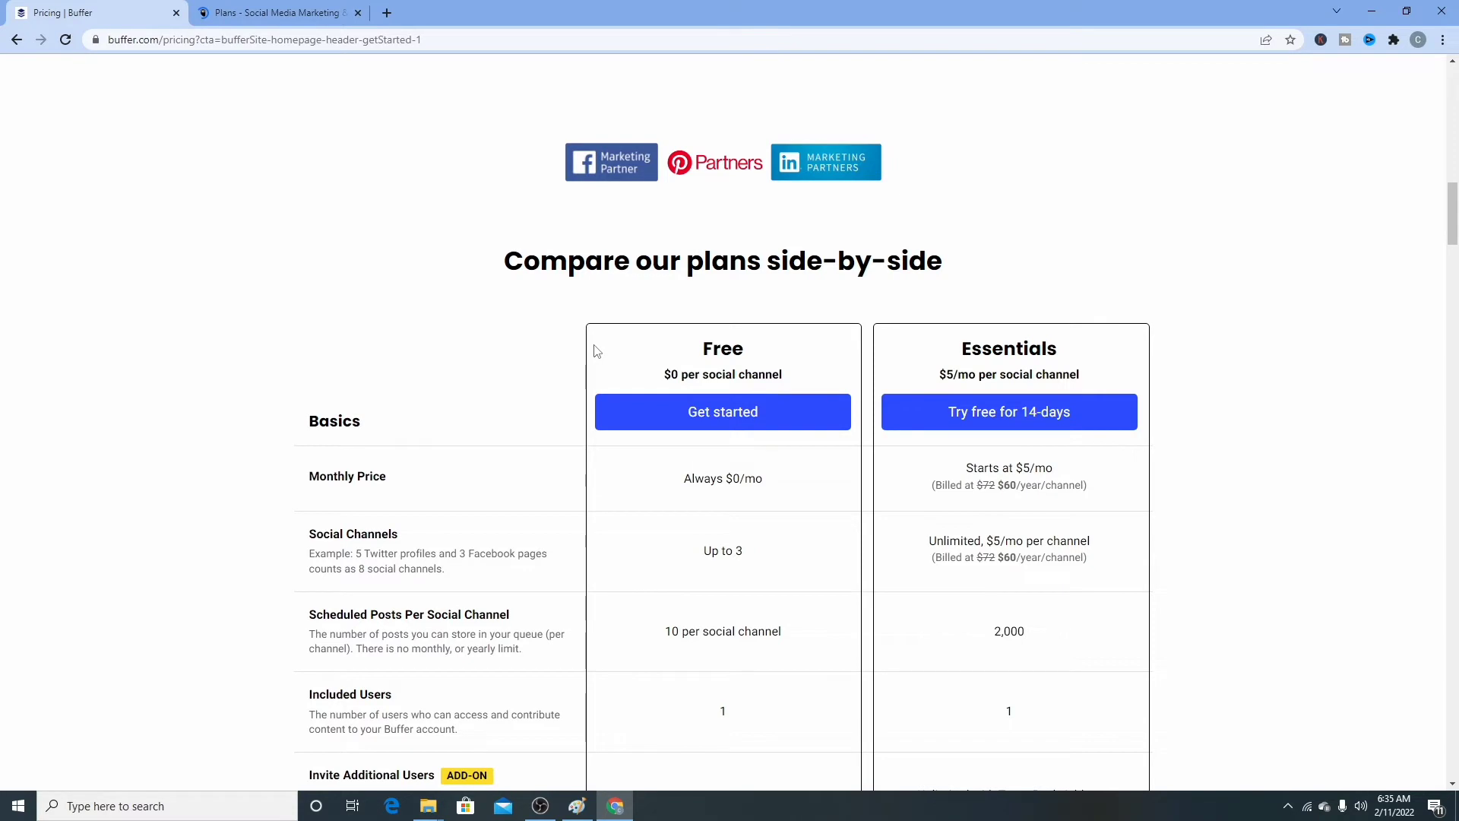
pyautogui.scroll(10, 597, 351)
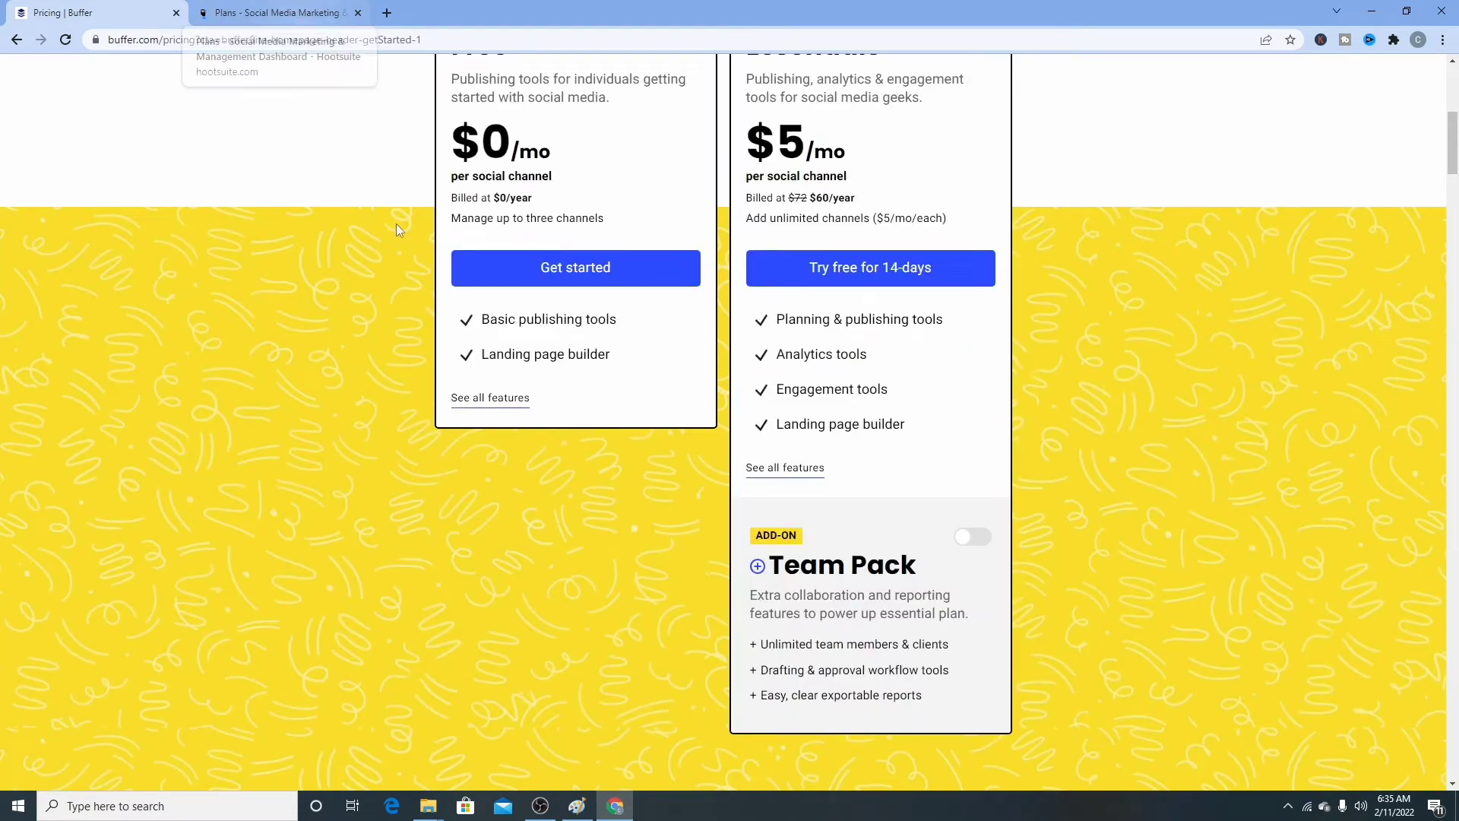
pyautogui.scroll(7, 395, 244)
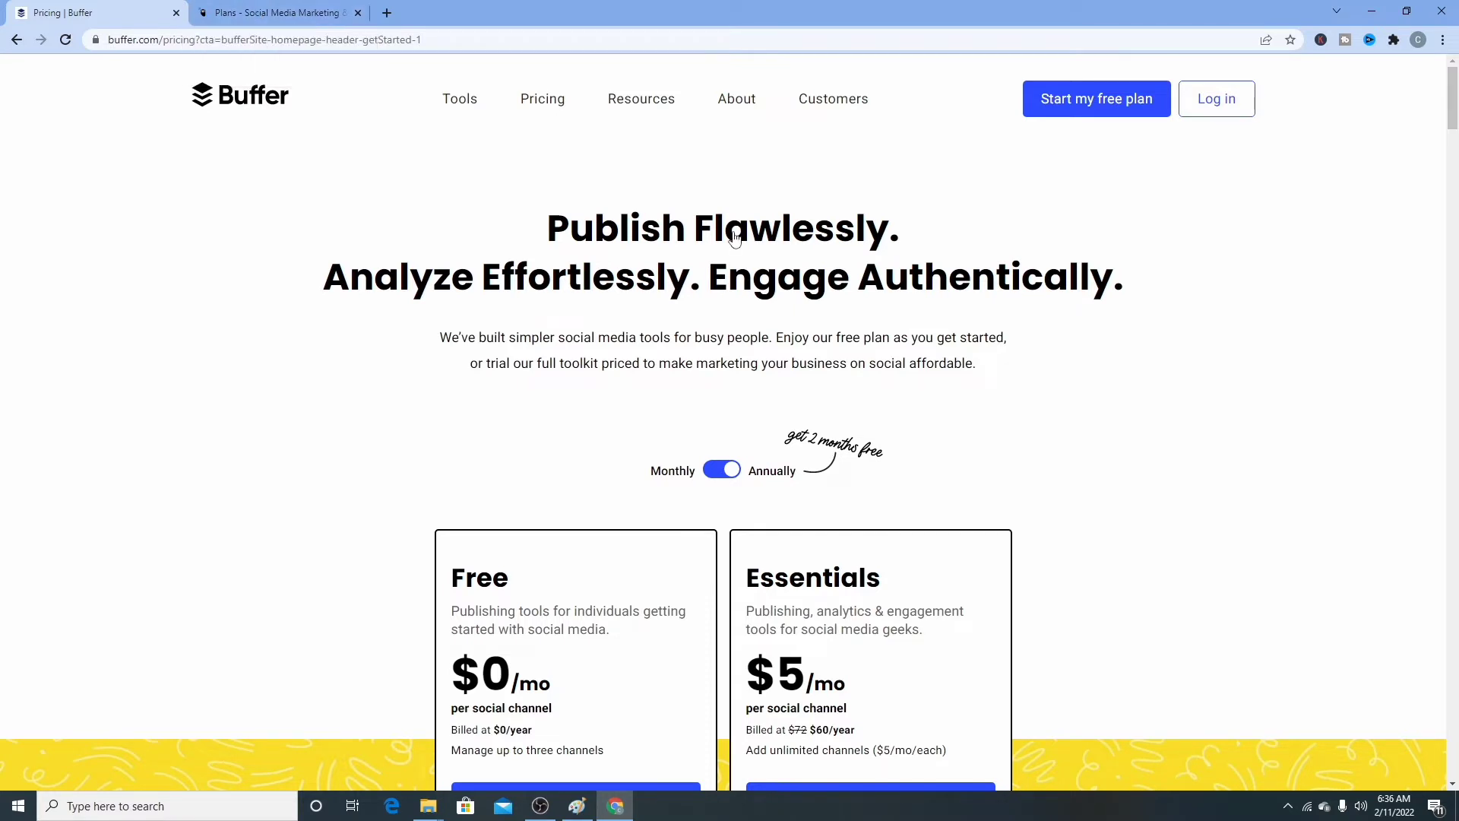
pyautogui.press('Tab')
pyautogui.scroll(-2, 660, 319)
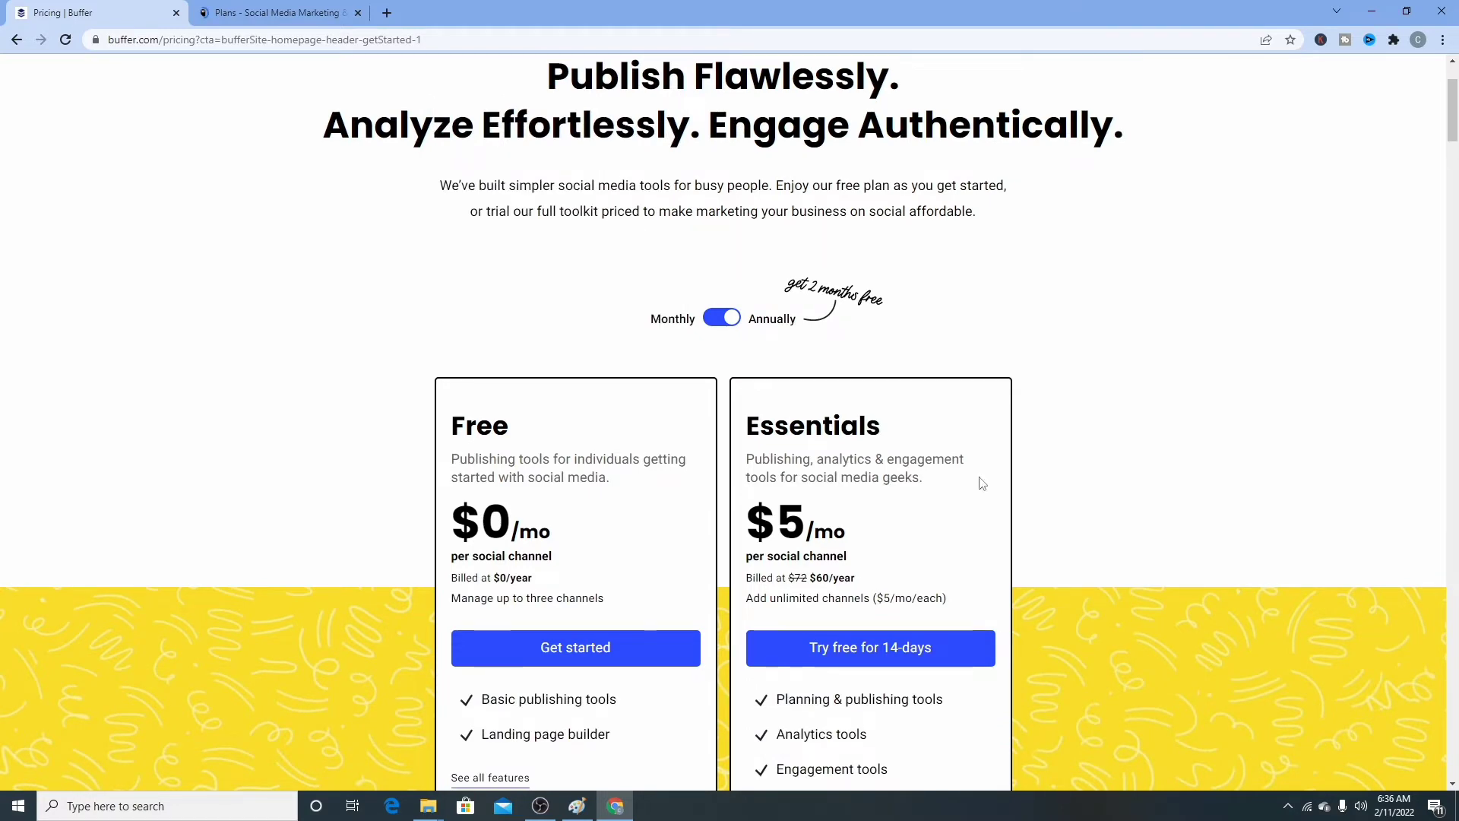
pyautogui.scroll(-3, 1101, 526)
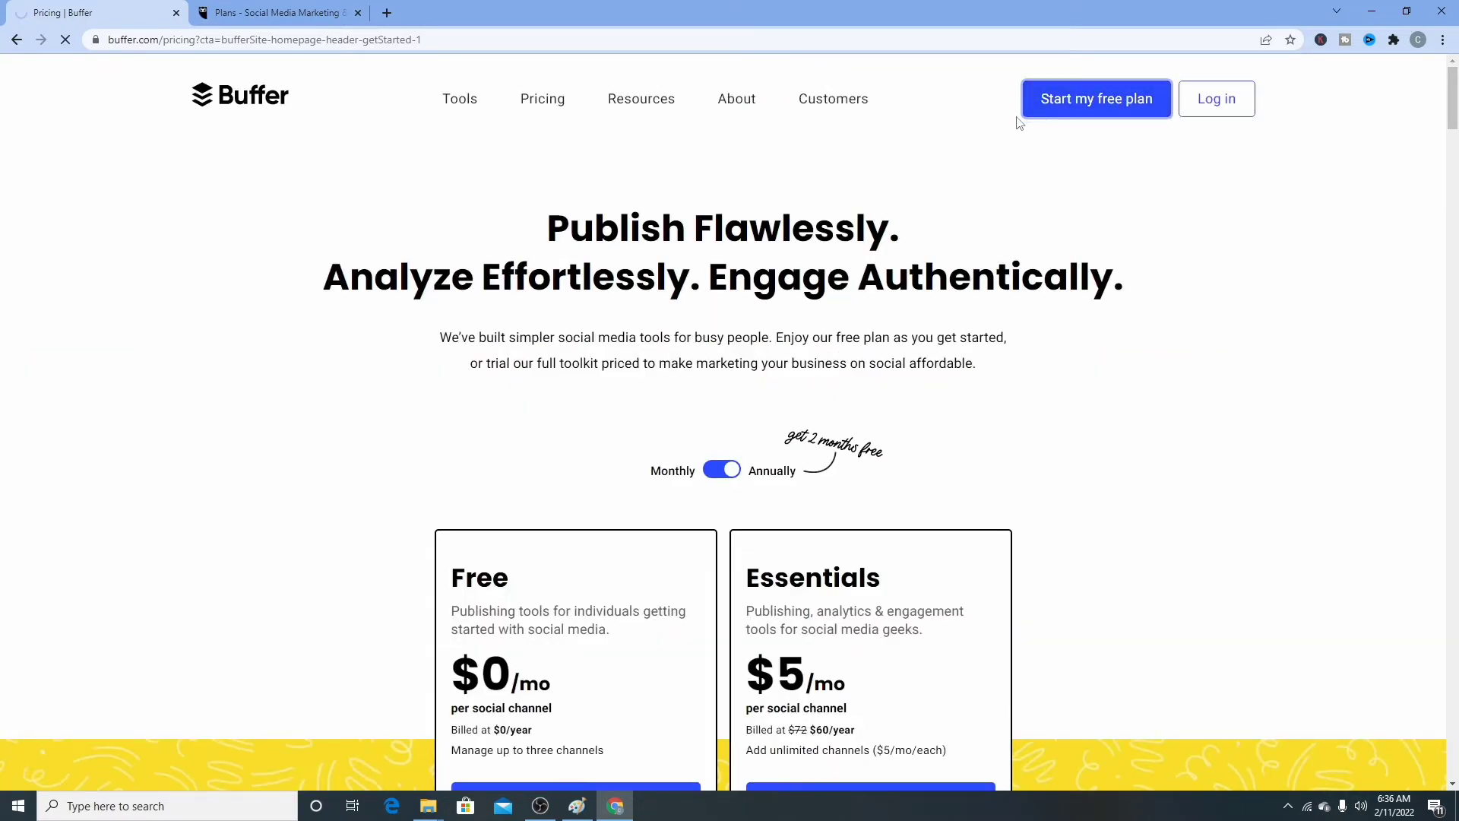
# - Log out of the Buffer account from the avatar menu at top right
pyautogui.hotkey('ctrl', 'Tab')
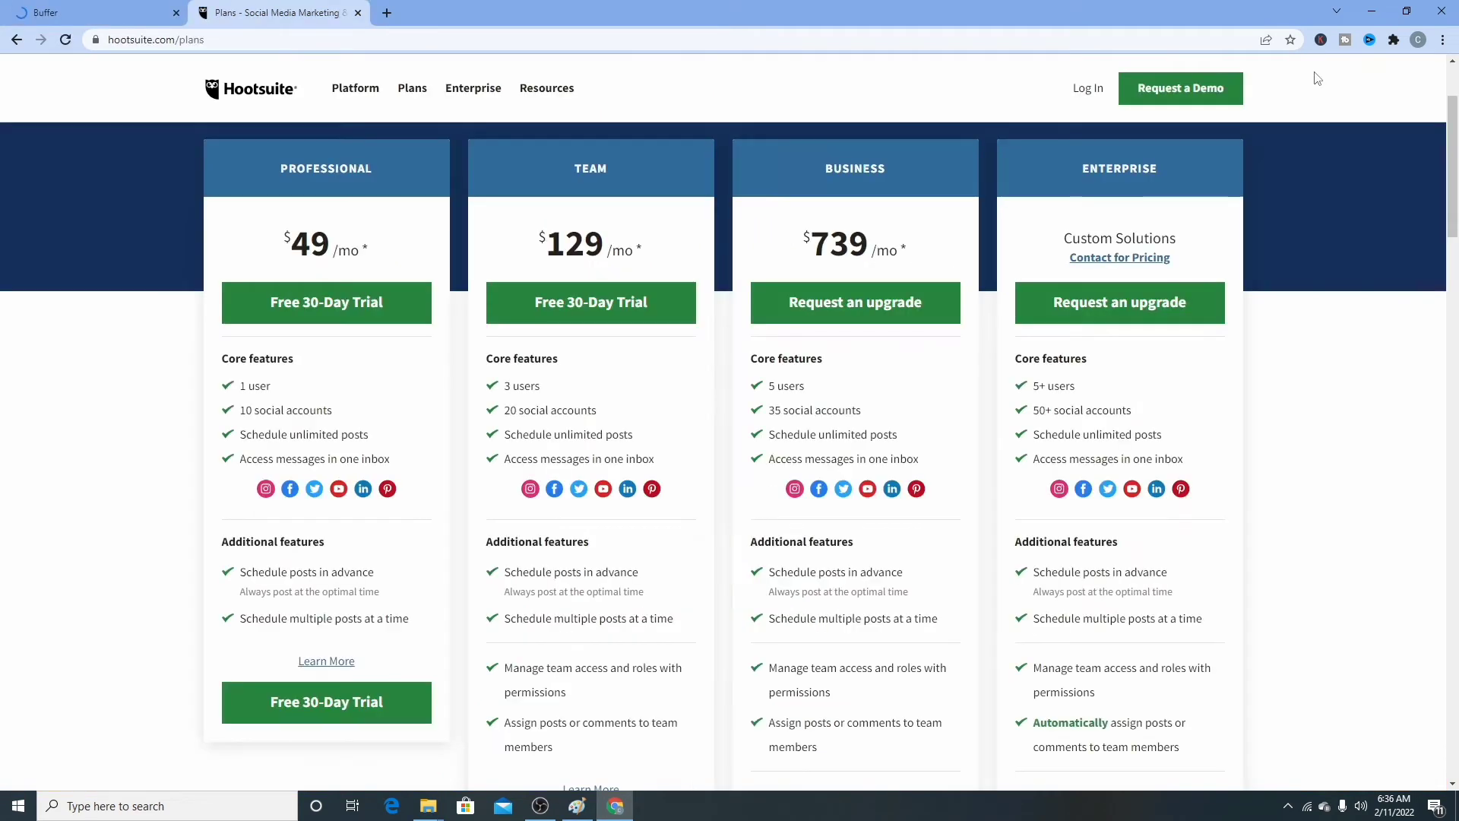
pyautogui.click(1418, 40)
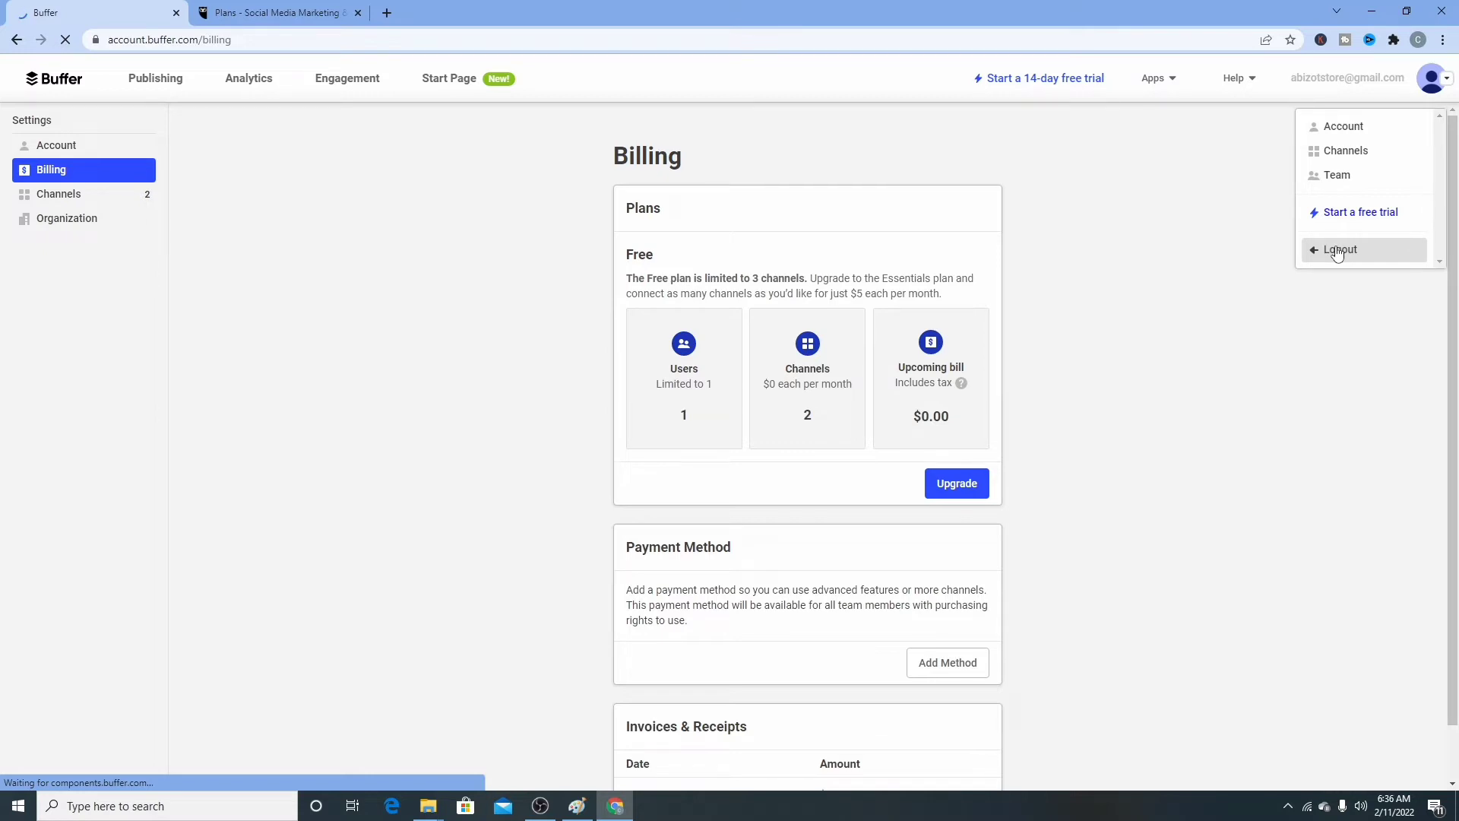
pyautogui.click(1338, 251)
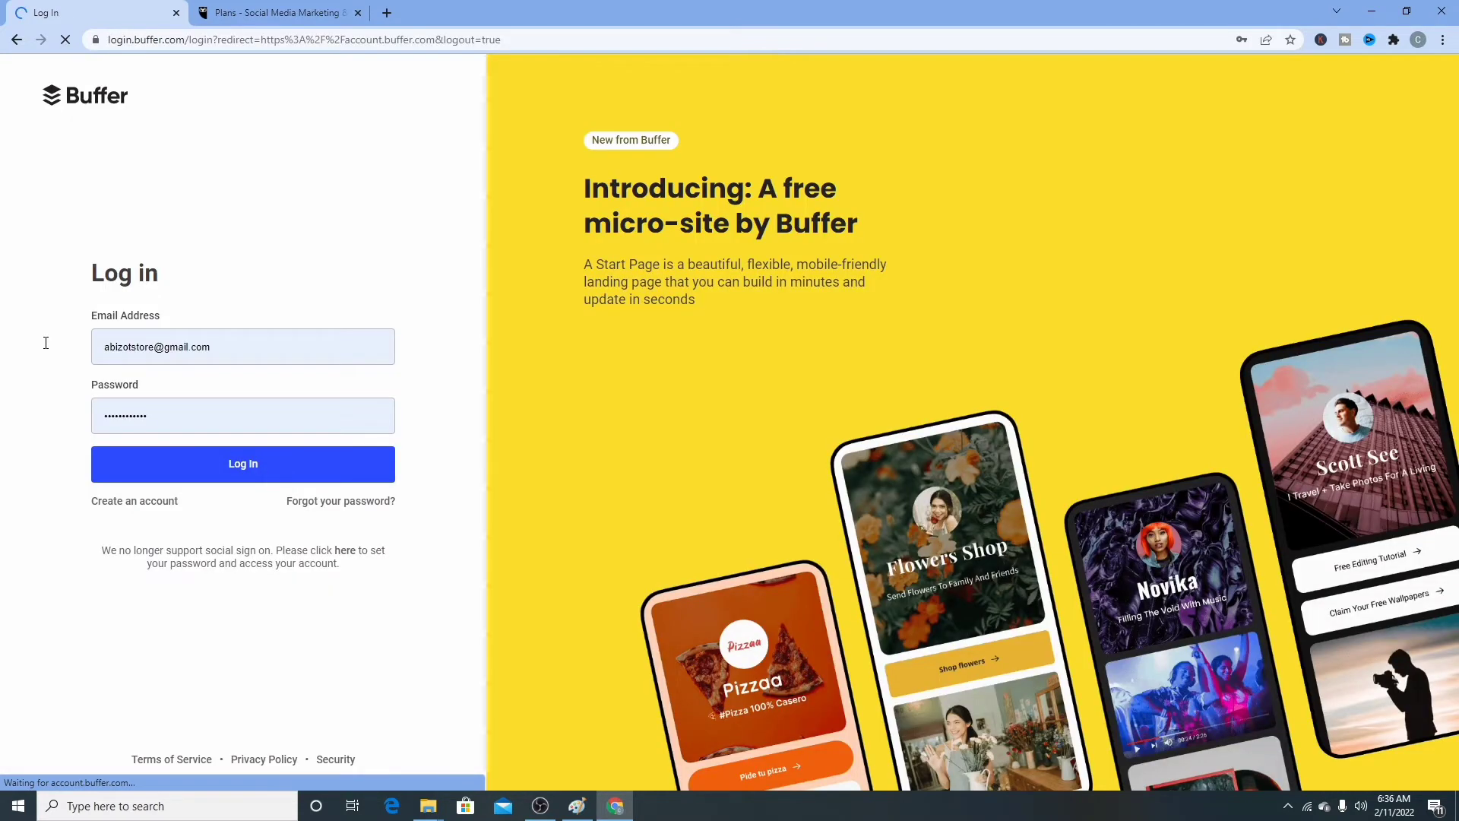
# - Select the whole saved email address in the login form
pyautogui.moveTo(228, 347); pyautogui.dragTo(45, 343)
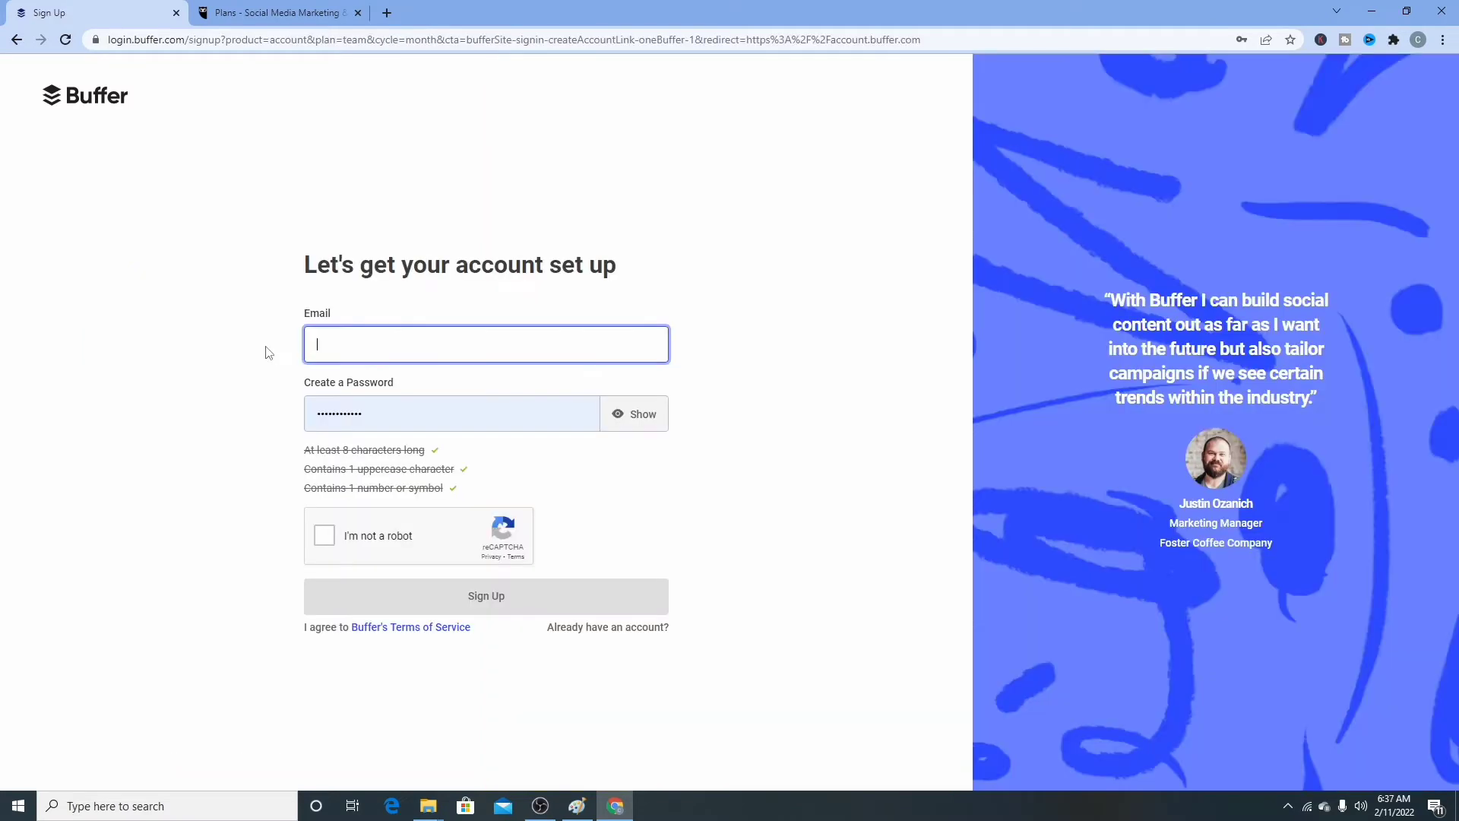
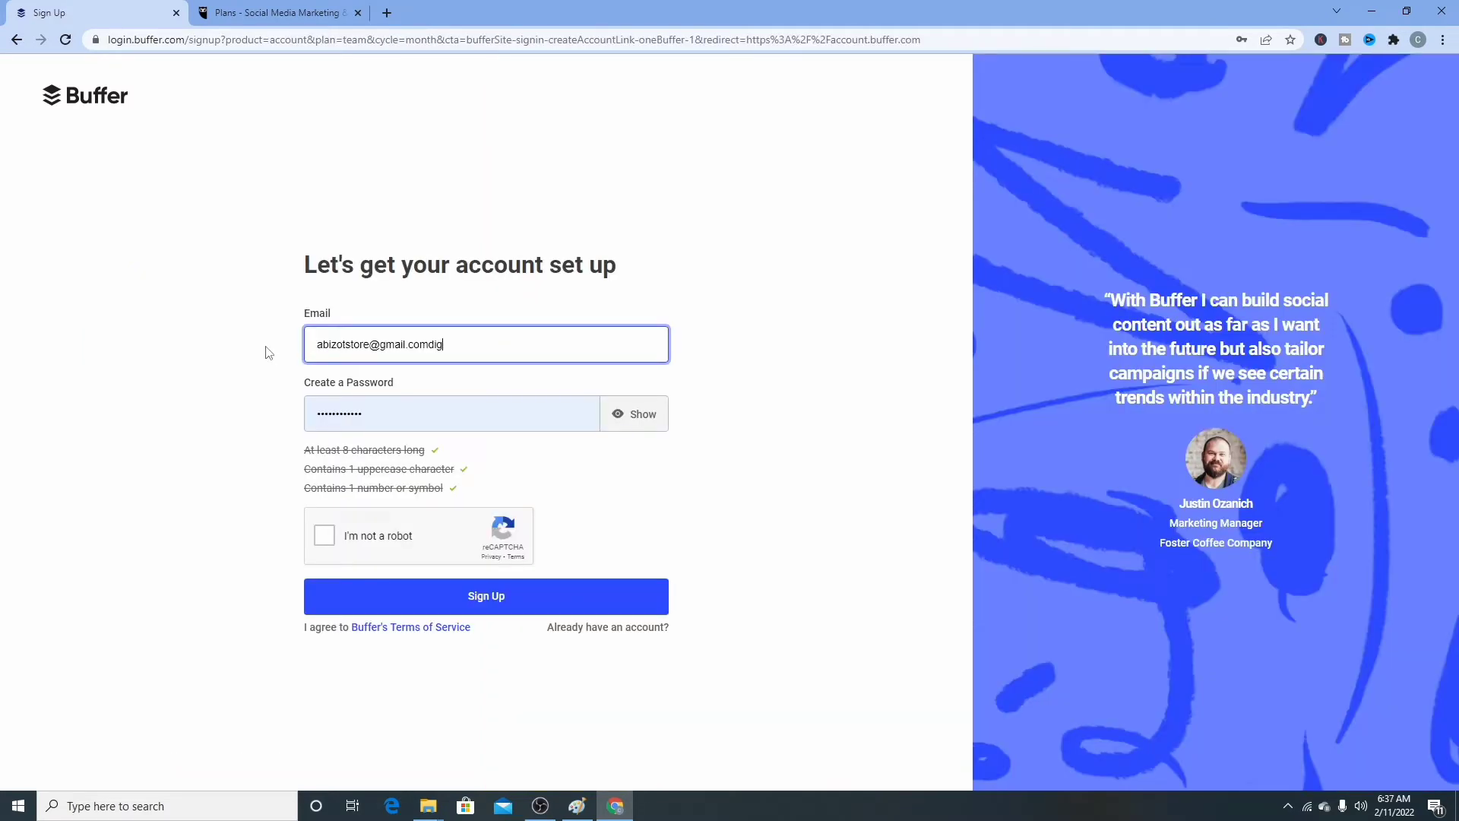
# - Enter the sign-up email address, removing the leftover old account name
pyautogui.moveTo(372, 345); pyautogui.dragTo(297, 350)
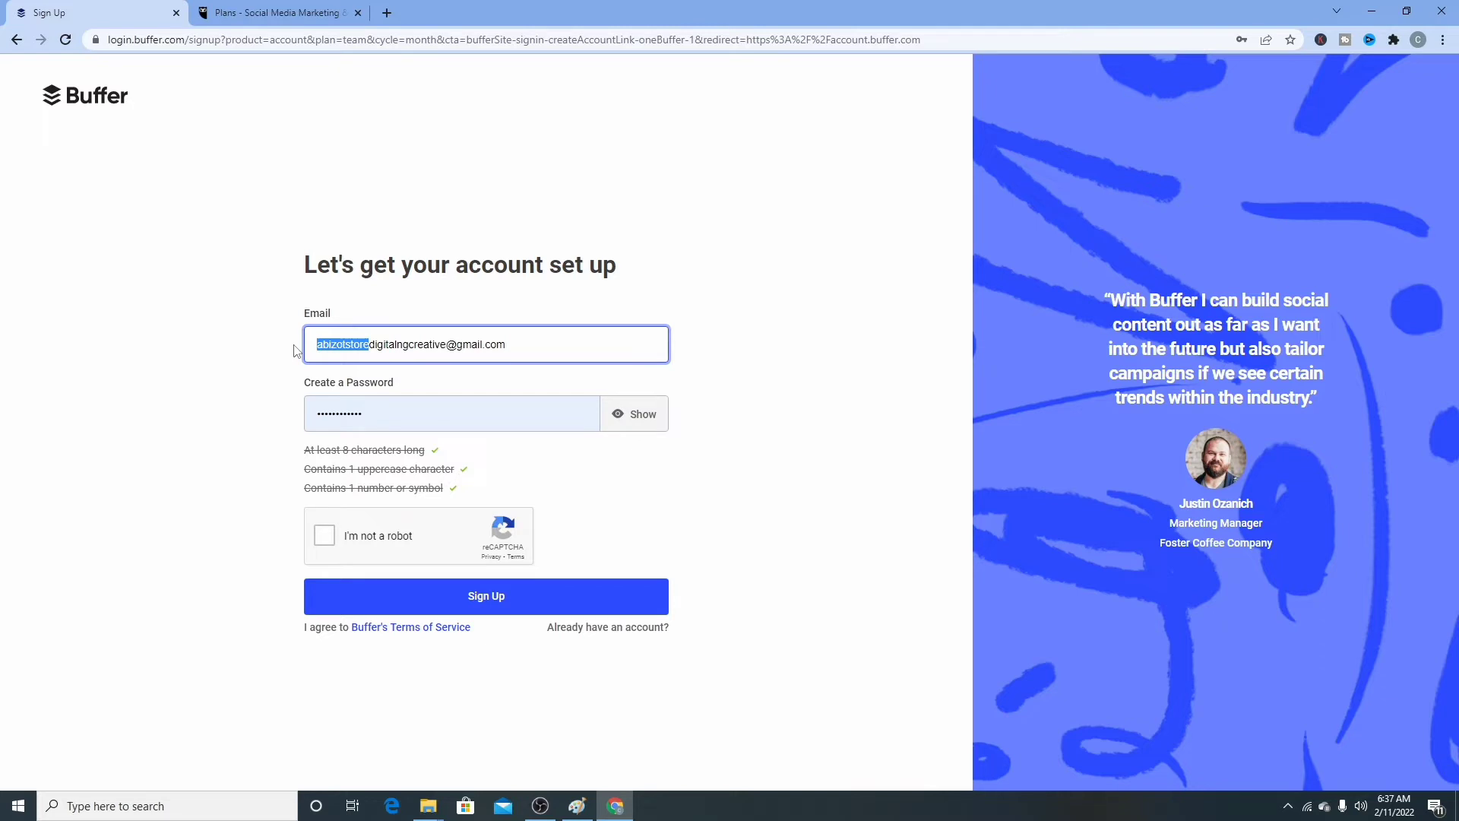
pyautogui.press('BackSpace')
# - Enter a password that meets all three strength requirements
pyautogui.click(596, 403)
pyautogui.press('BackSpace')
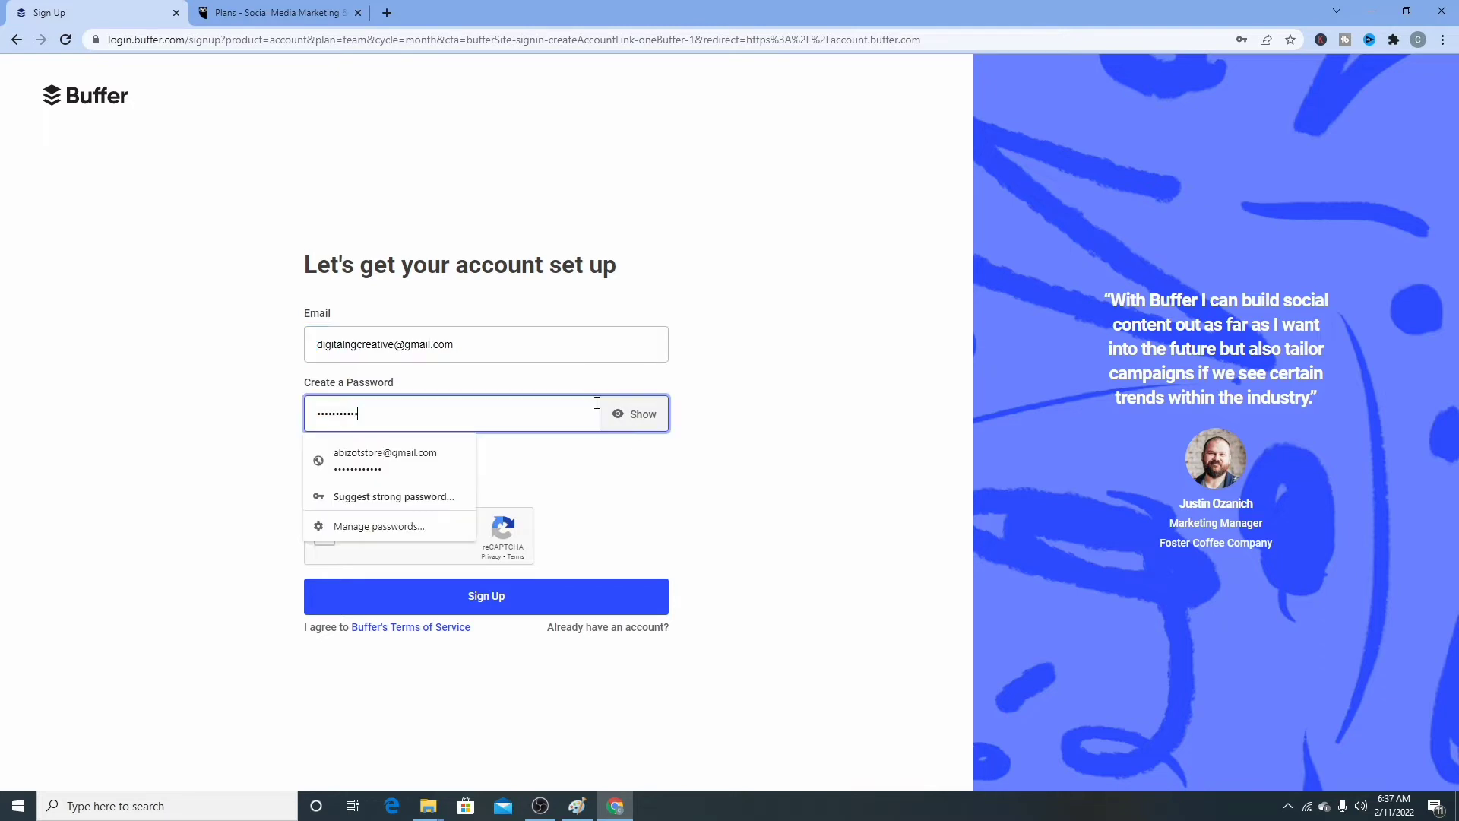
pyautogui.write('*')
pyautogui.click(755, 476)
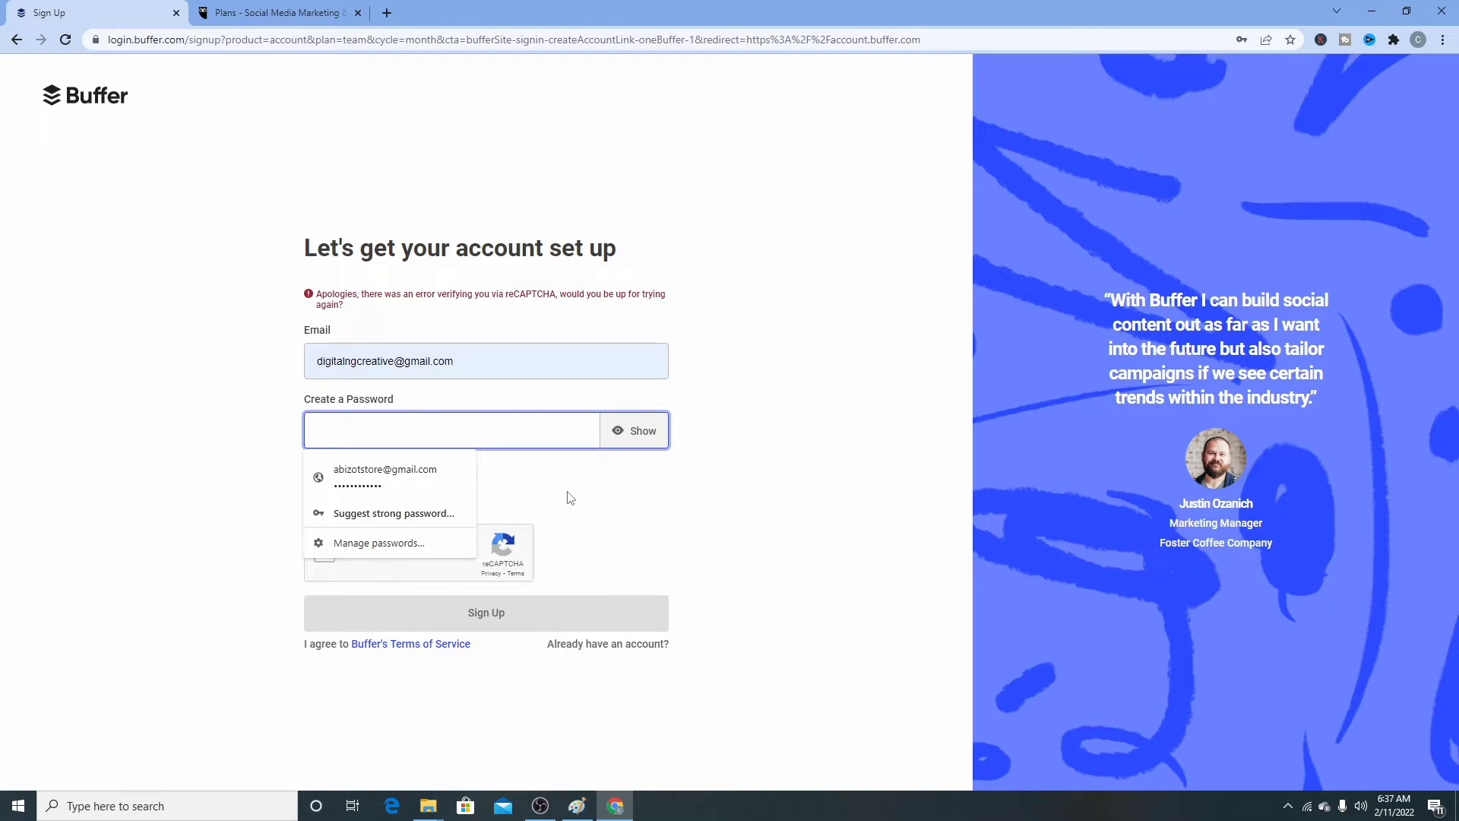
pyautogui.hotkey('ctrl', 'v')
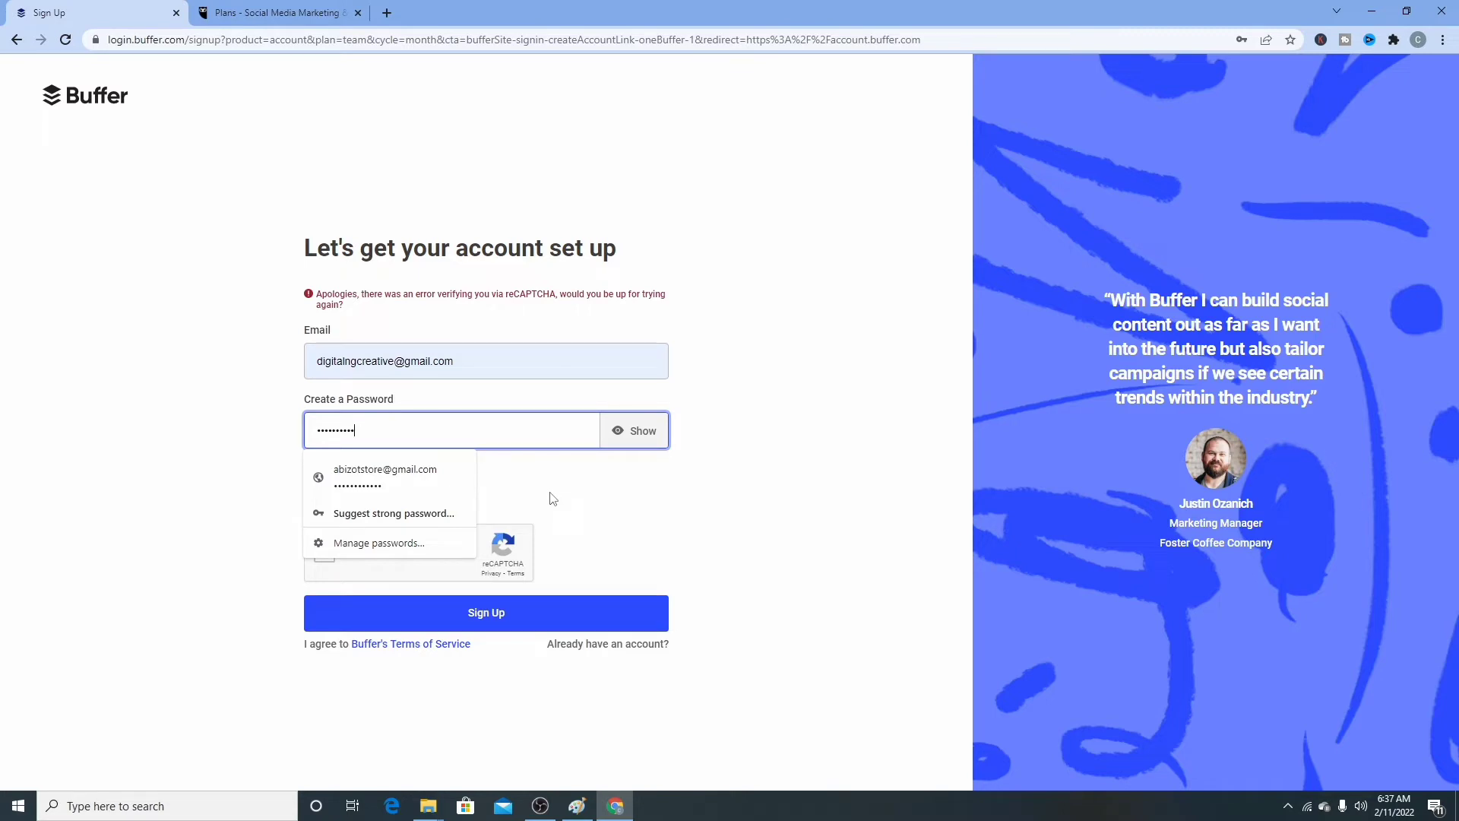
pyautogui.press('BackSpace')
pyautogui.press('BackSpace')
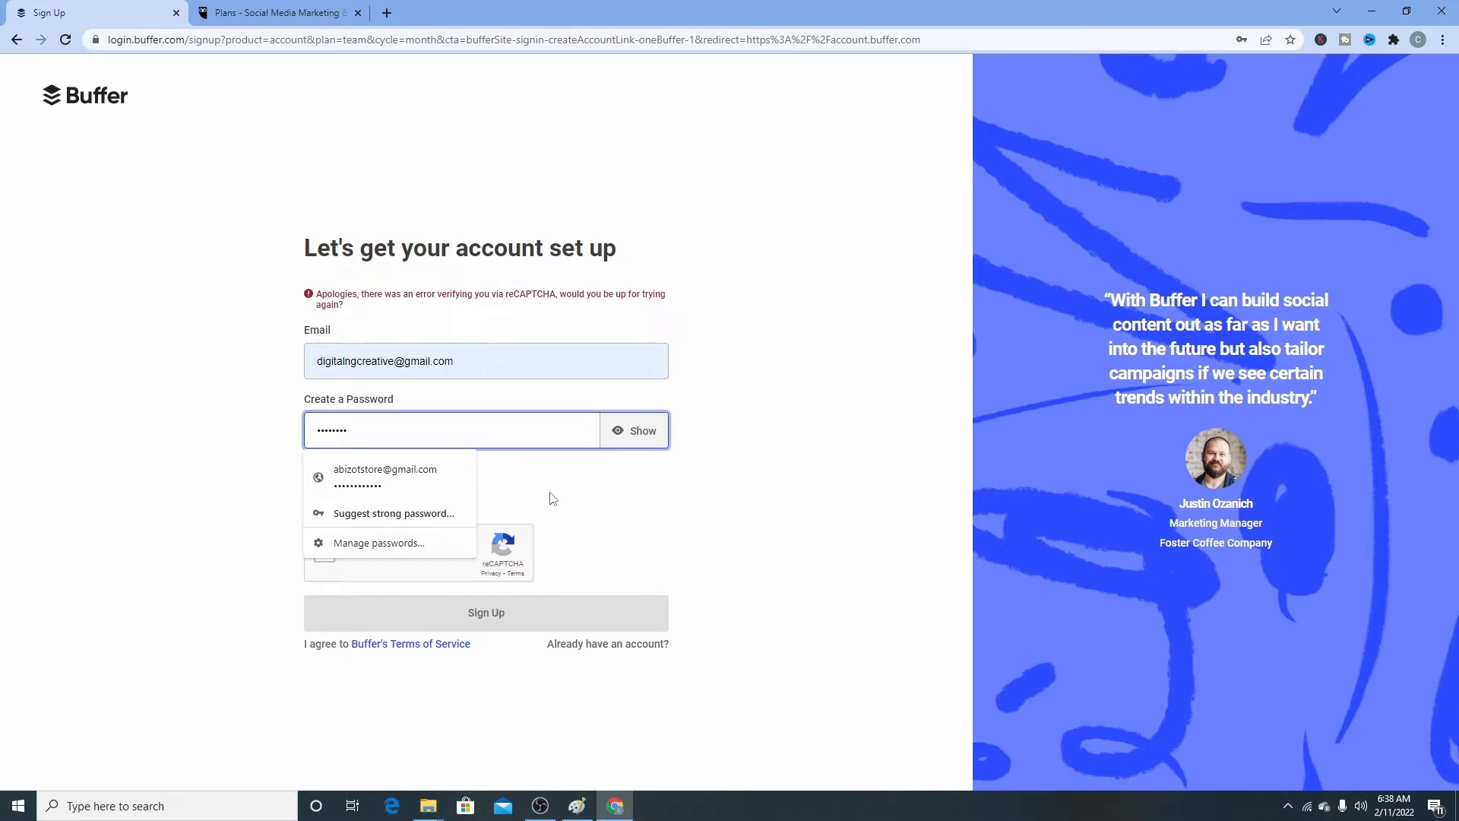
pyautogui.write('••••')
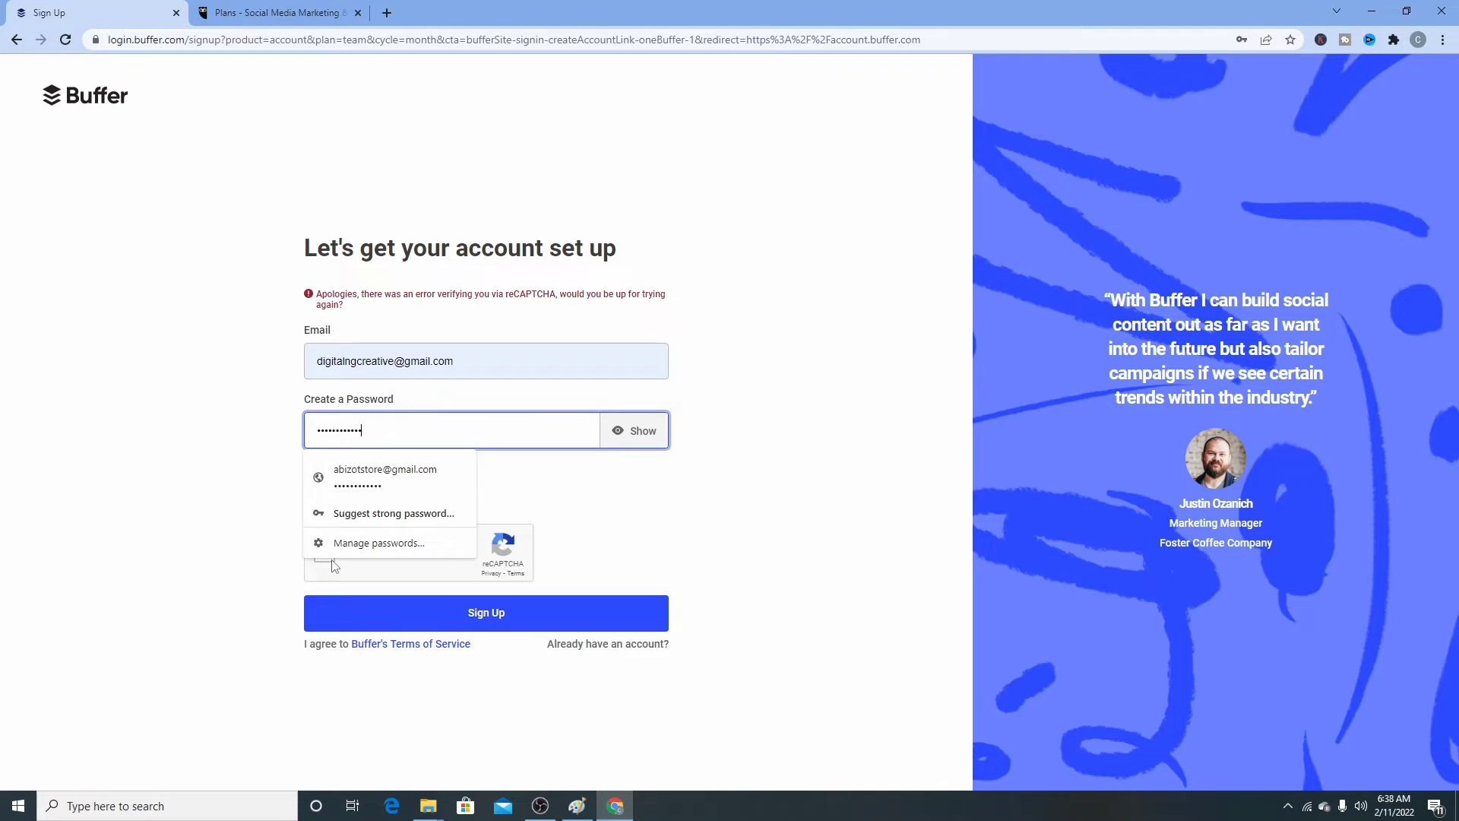
pyautogui.click(678, 498)
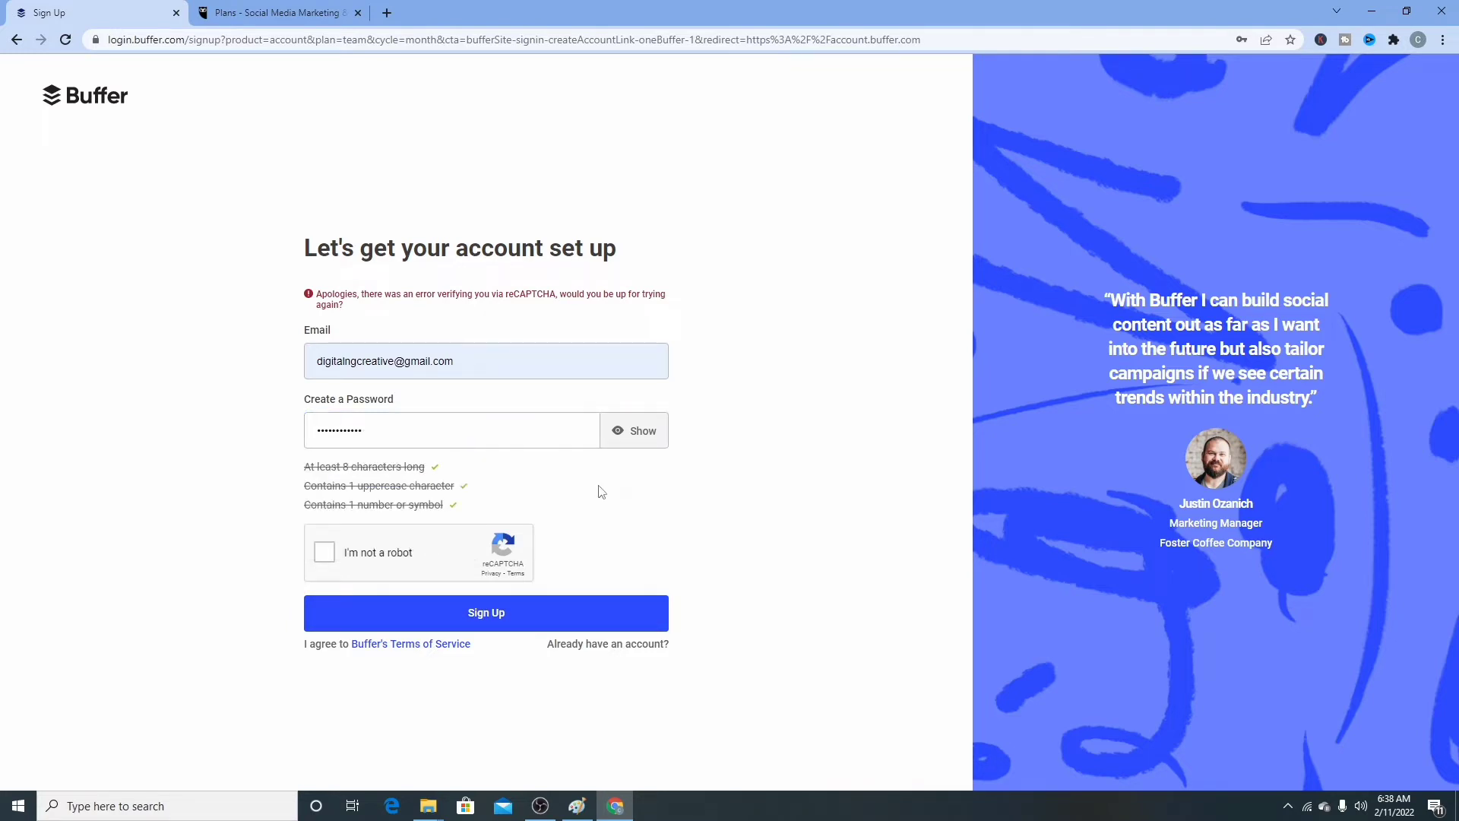
pyautogui.click(325, 552)
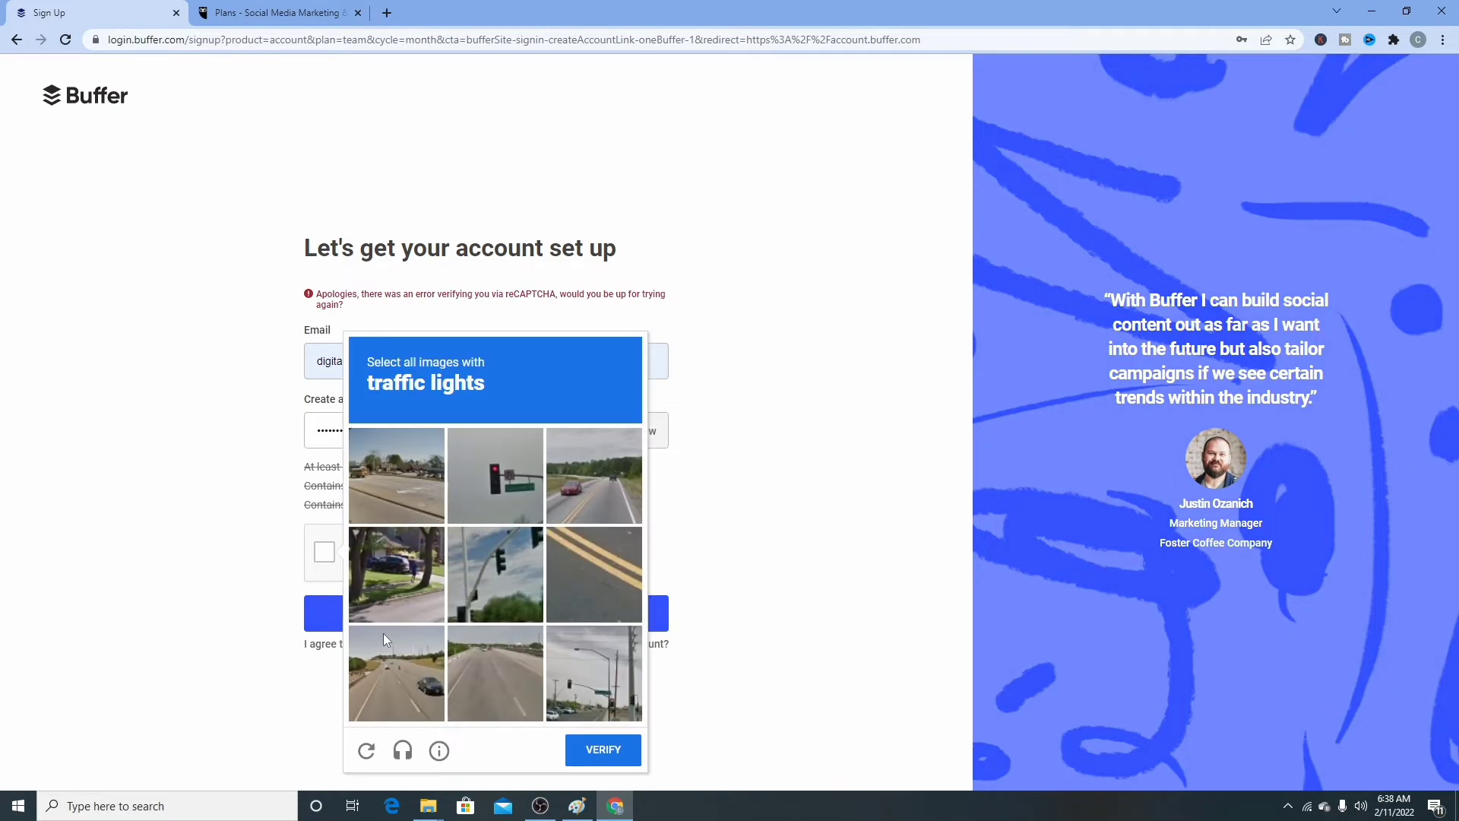
# - Pick the three traffic-light images, verify, and sign up for the Buffer account
pyautogui.click(518, 476)
pyautogui.click(495, 575)
pyautogui.click(594, 673)
pyautogui.click(603, 753)
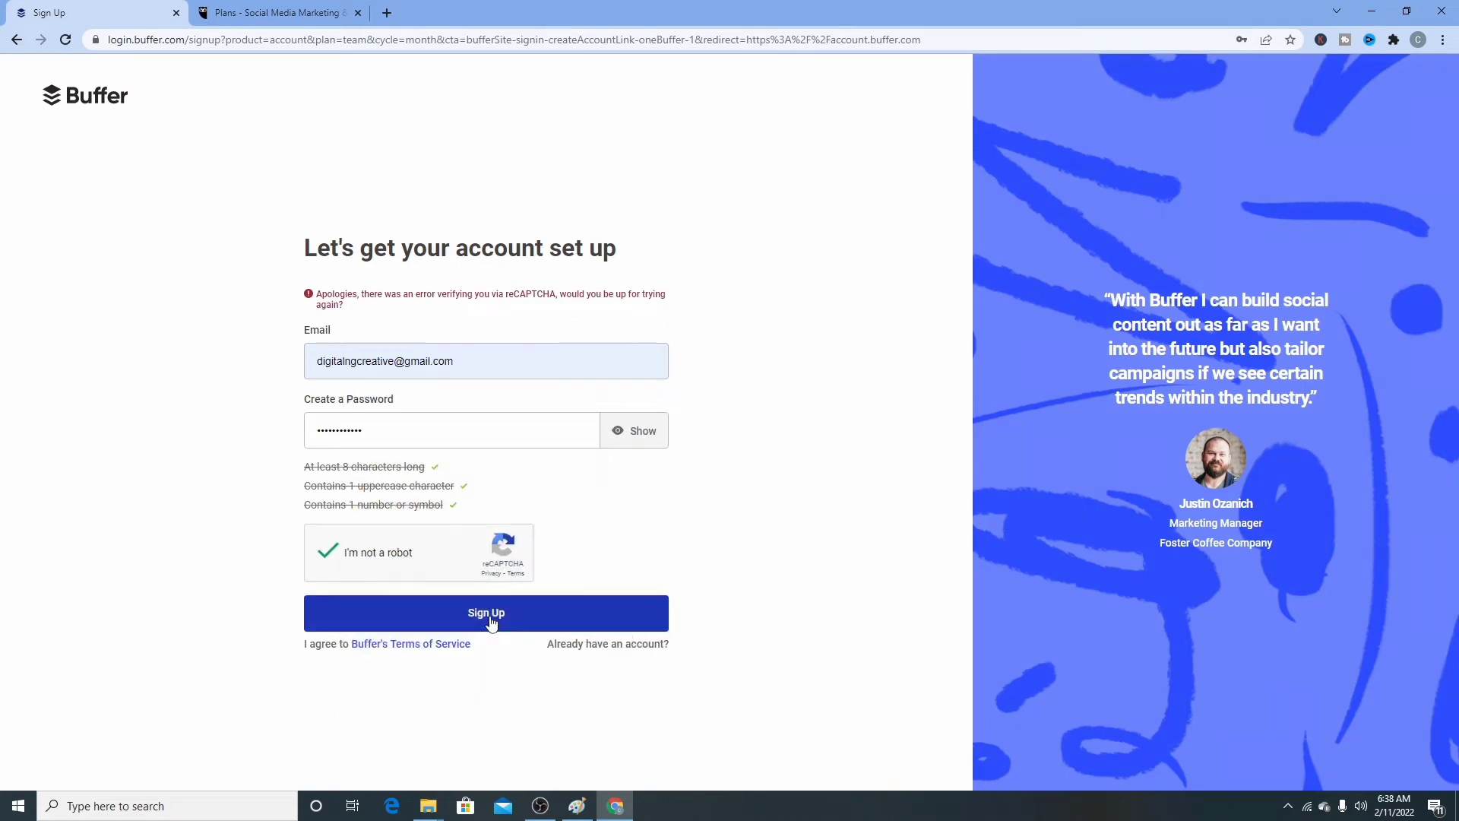
pyautogui.click(487, 614)
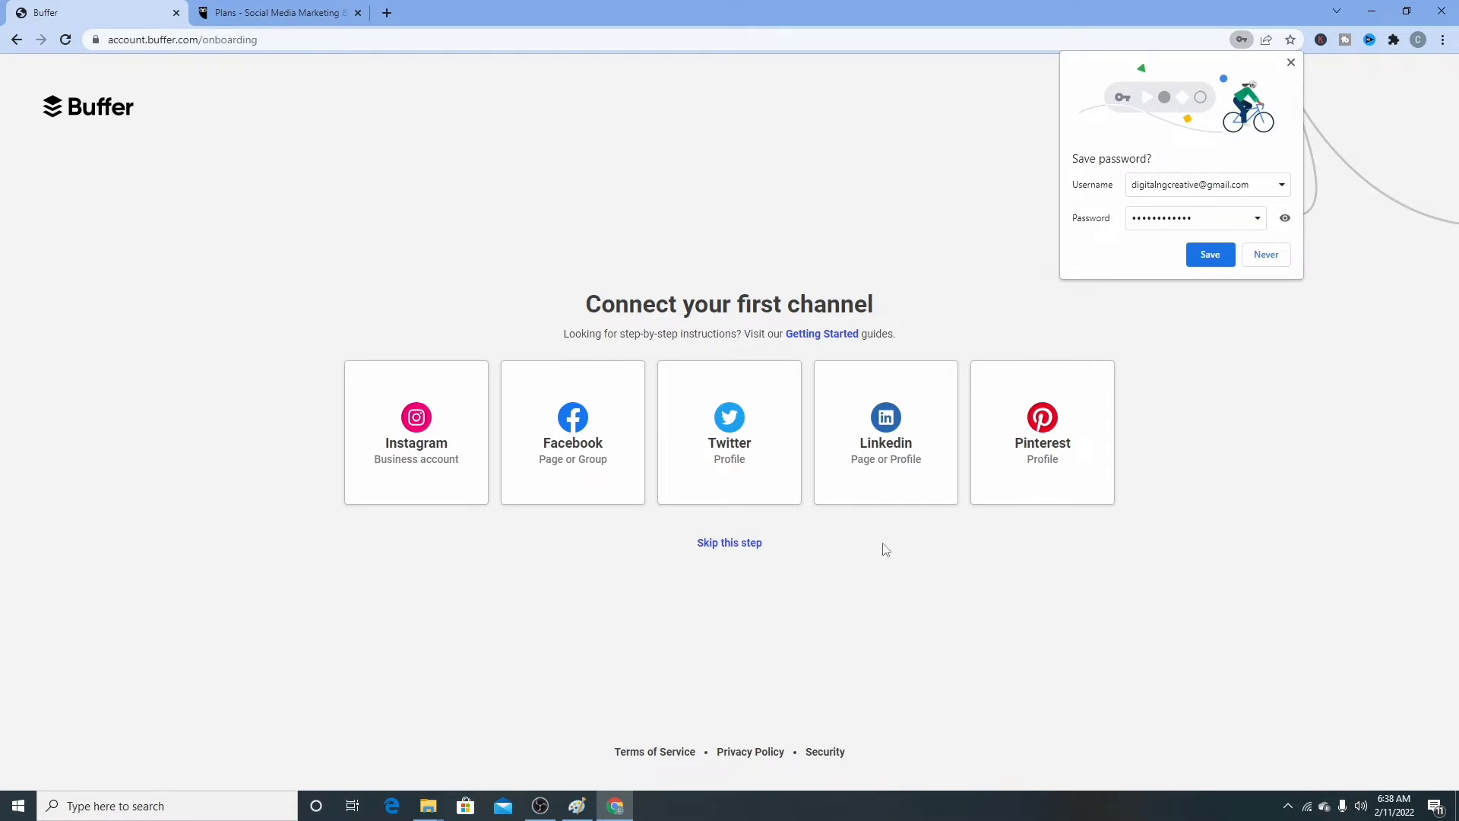
# - Copy the new login's username and save the login in Chrome
pyautogui.moveTo(1252, 183); pyautogui.dragTo(1127, 185)
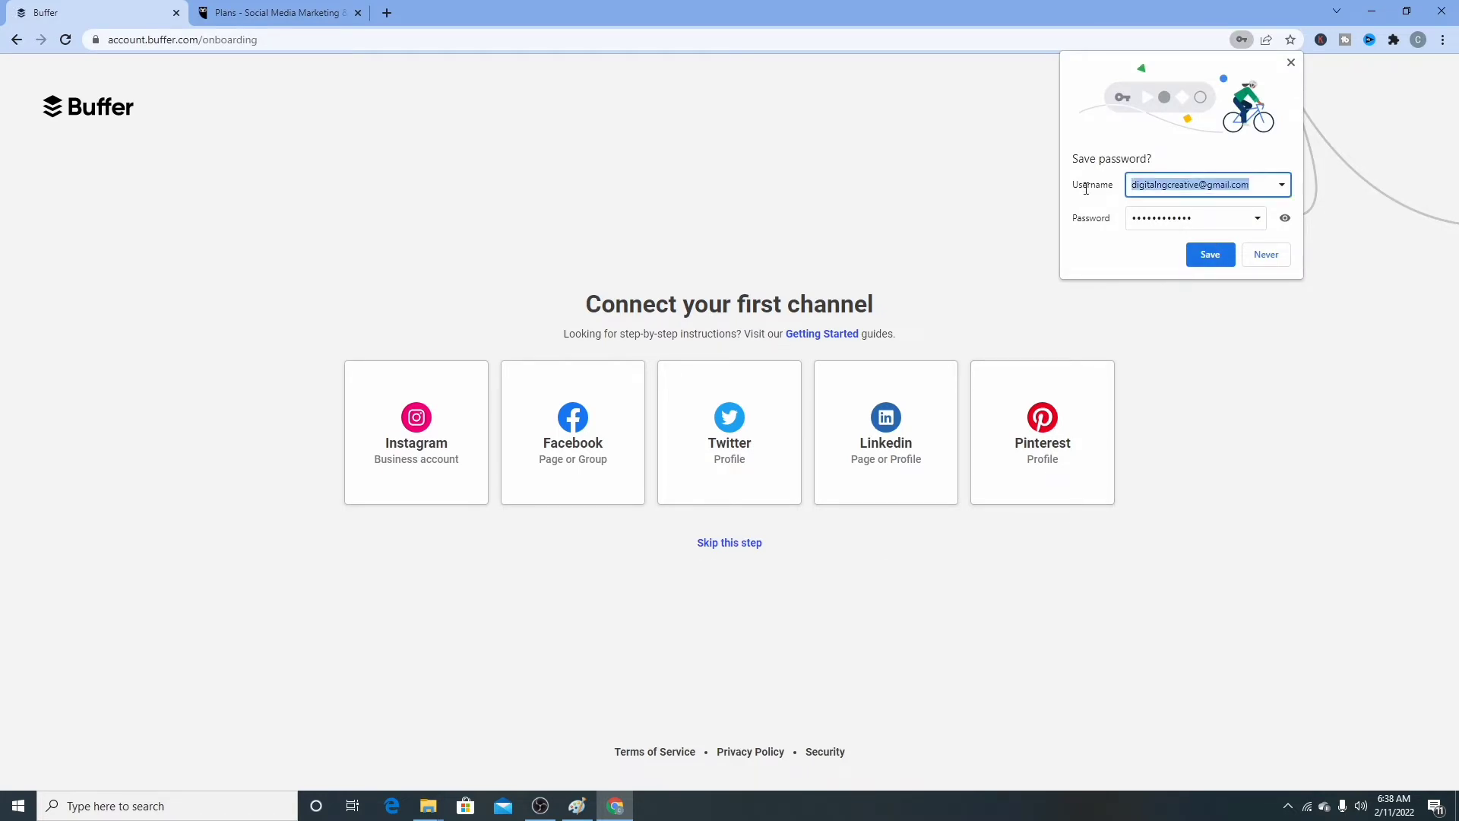
pyautogui.rightClick(1183, 184)
pyautogui.click(1213, 261)
pyautogui.click(1206, 250)
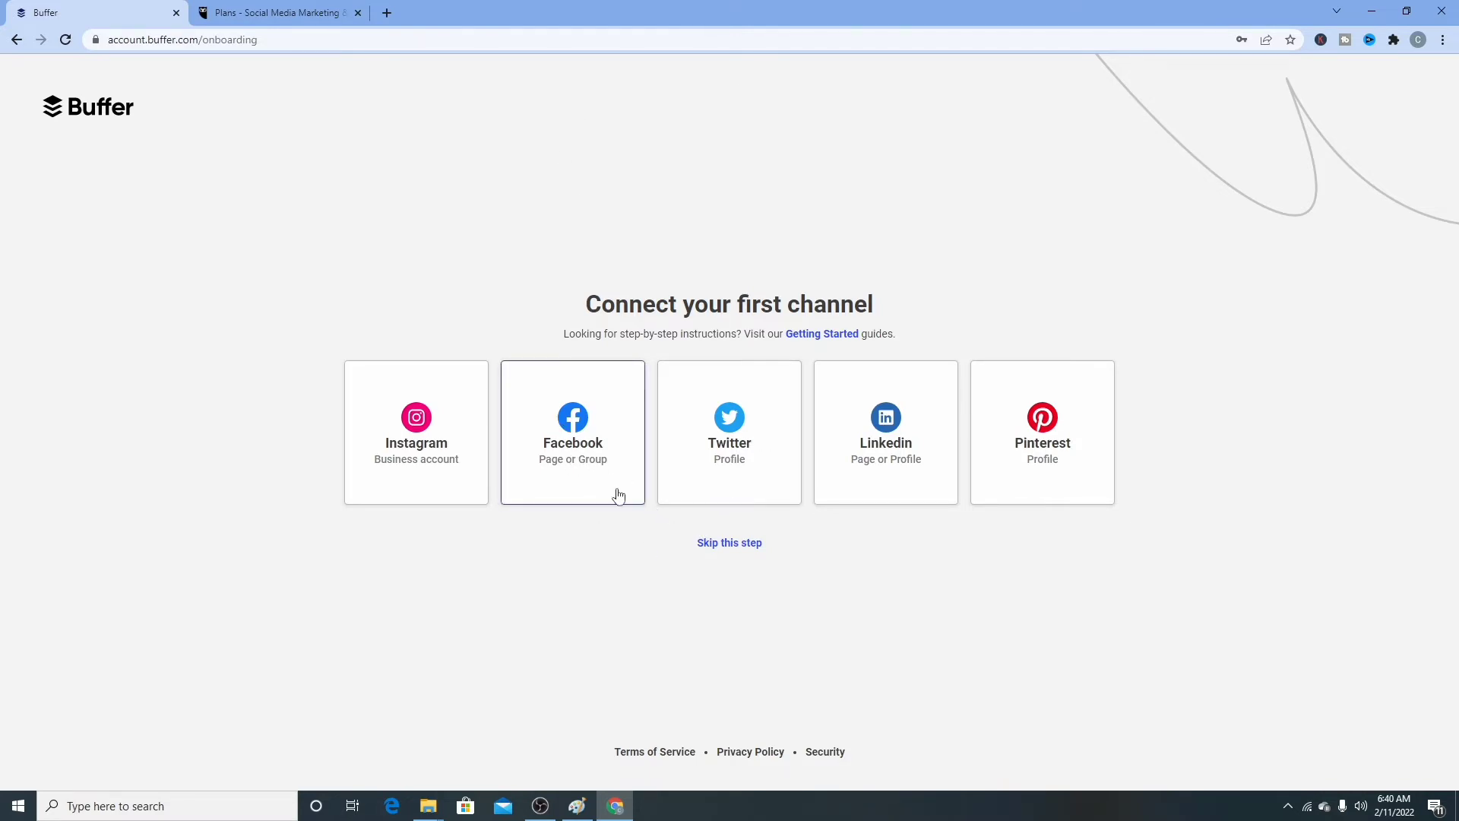
# - Connect a Facebook Page channel and allow Buffer access in the Facebook popup
pyautogui.click(565, 448)
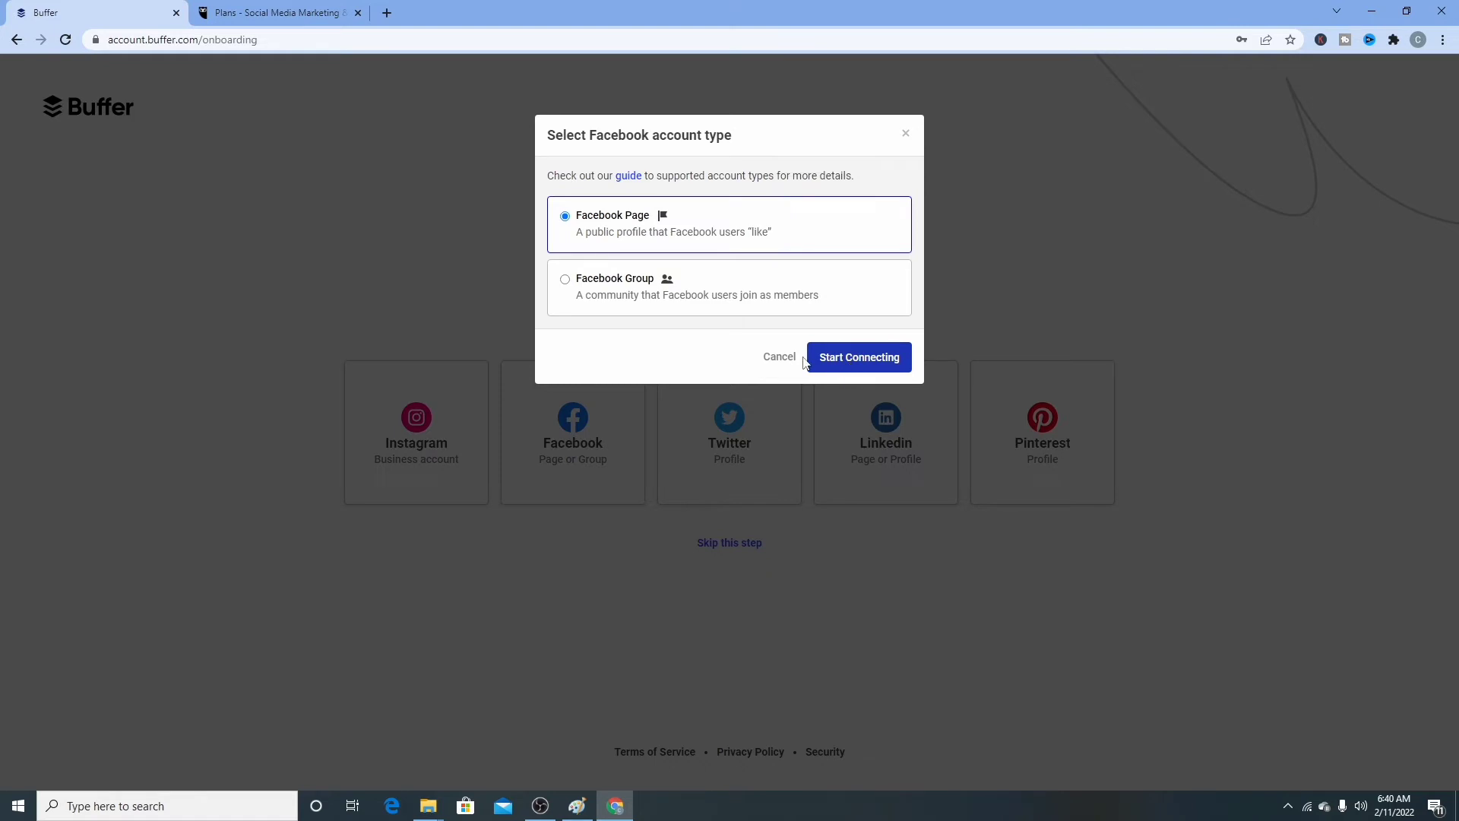
pyautogui.click(841, 366)
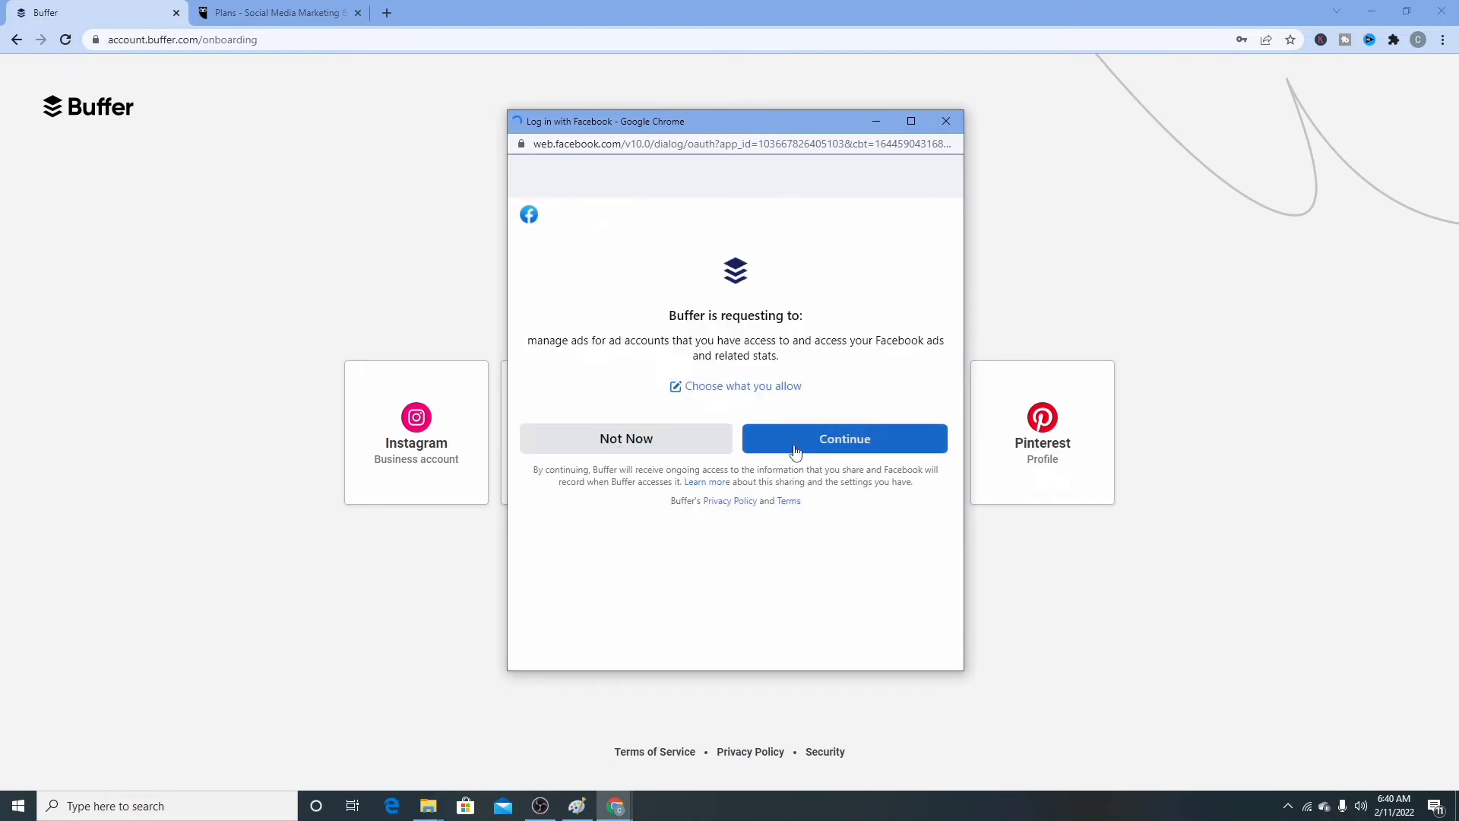
pyautogui.click(795, 451)
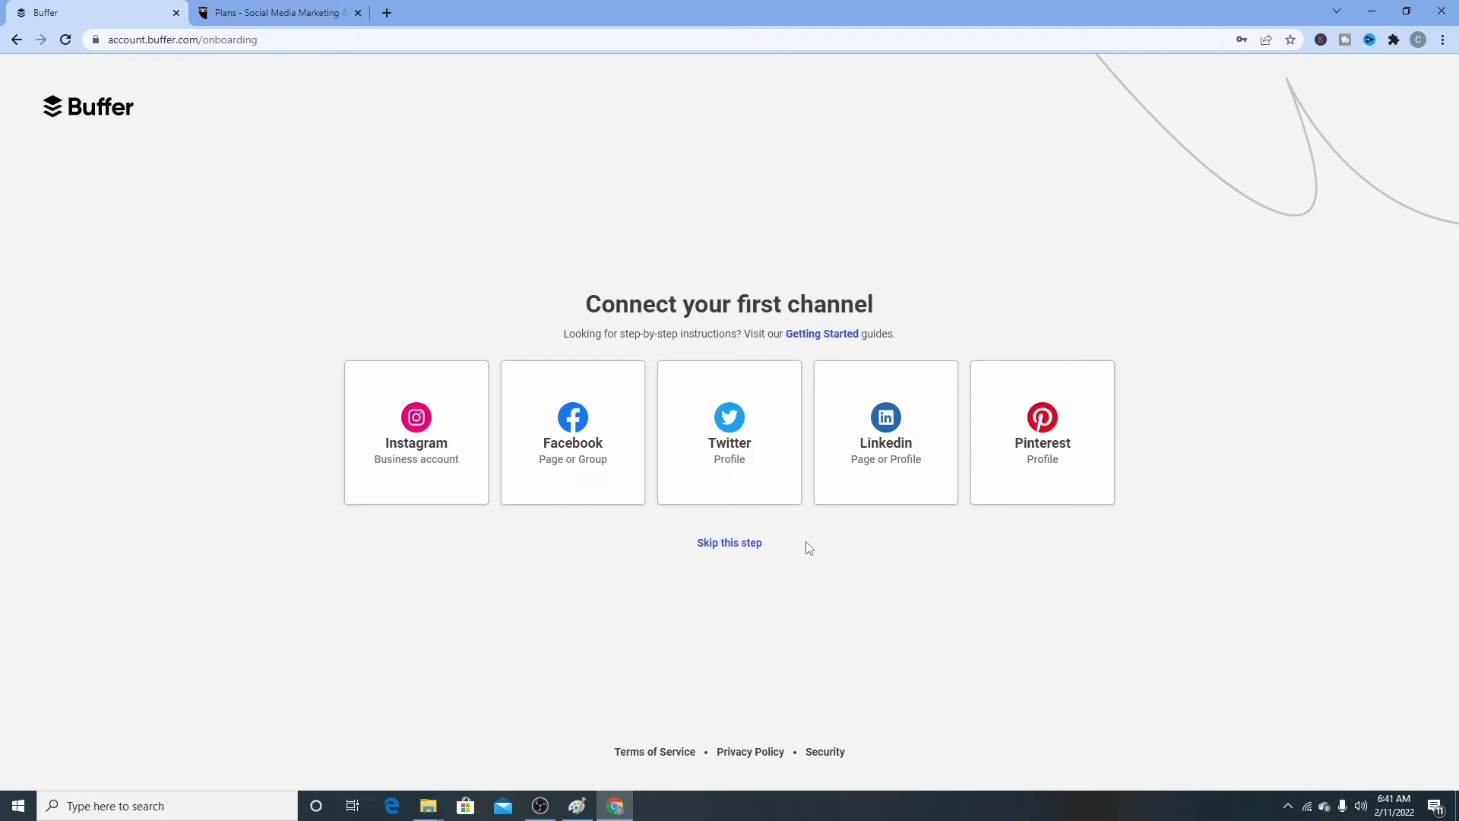
# - Skip connecting more channels to reach the posting queue with 10:36 AM and 5:57 PM slots
pyautogui.click(741, 547)
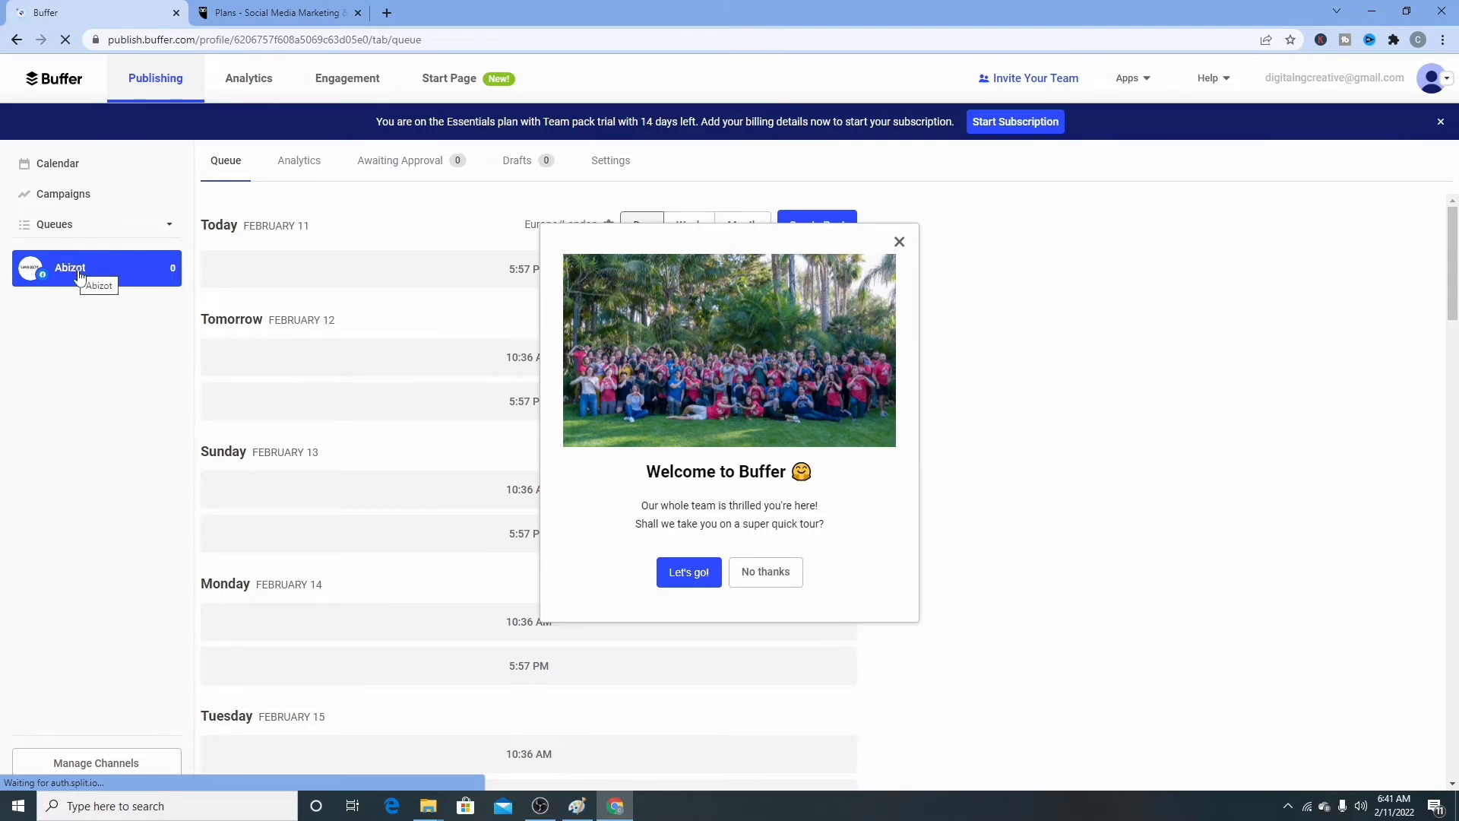
# - Go through the welcome tour and open the connected channel's posting queue
pyautogui.click(689, 573)
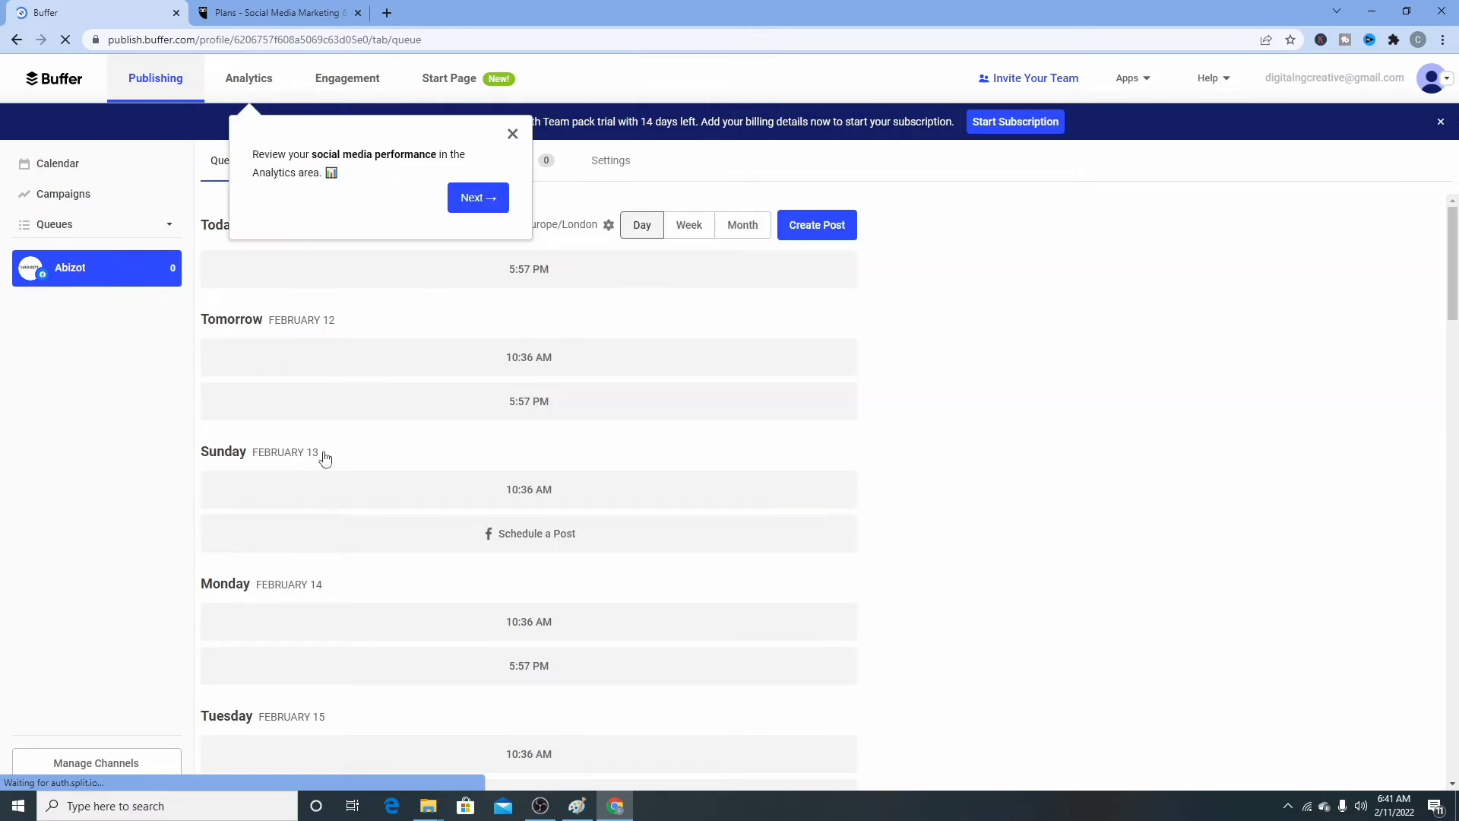
pyautogui.click(512, 134)
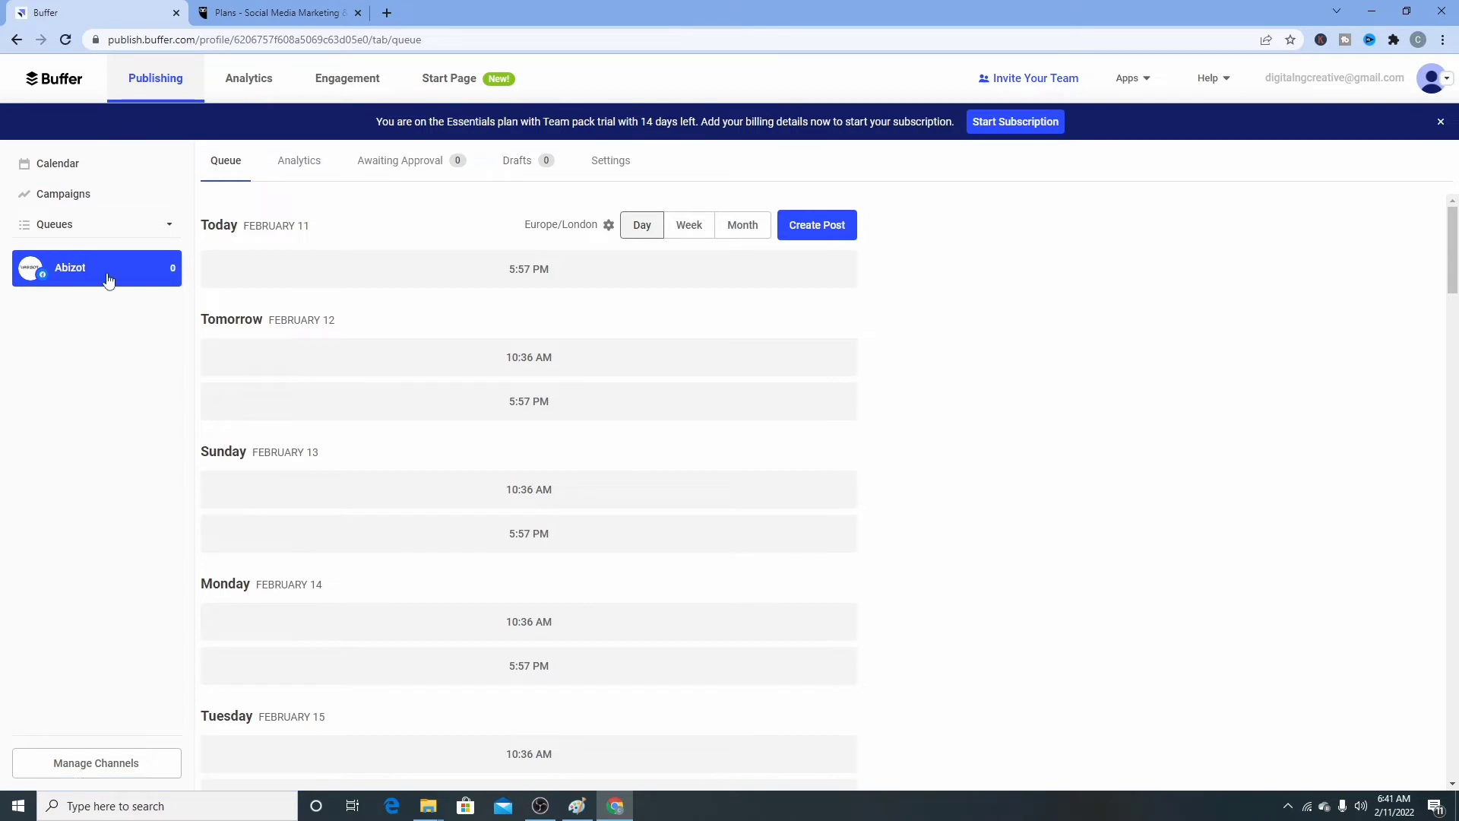
pyautogui.click(50, 272)
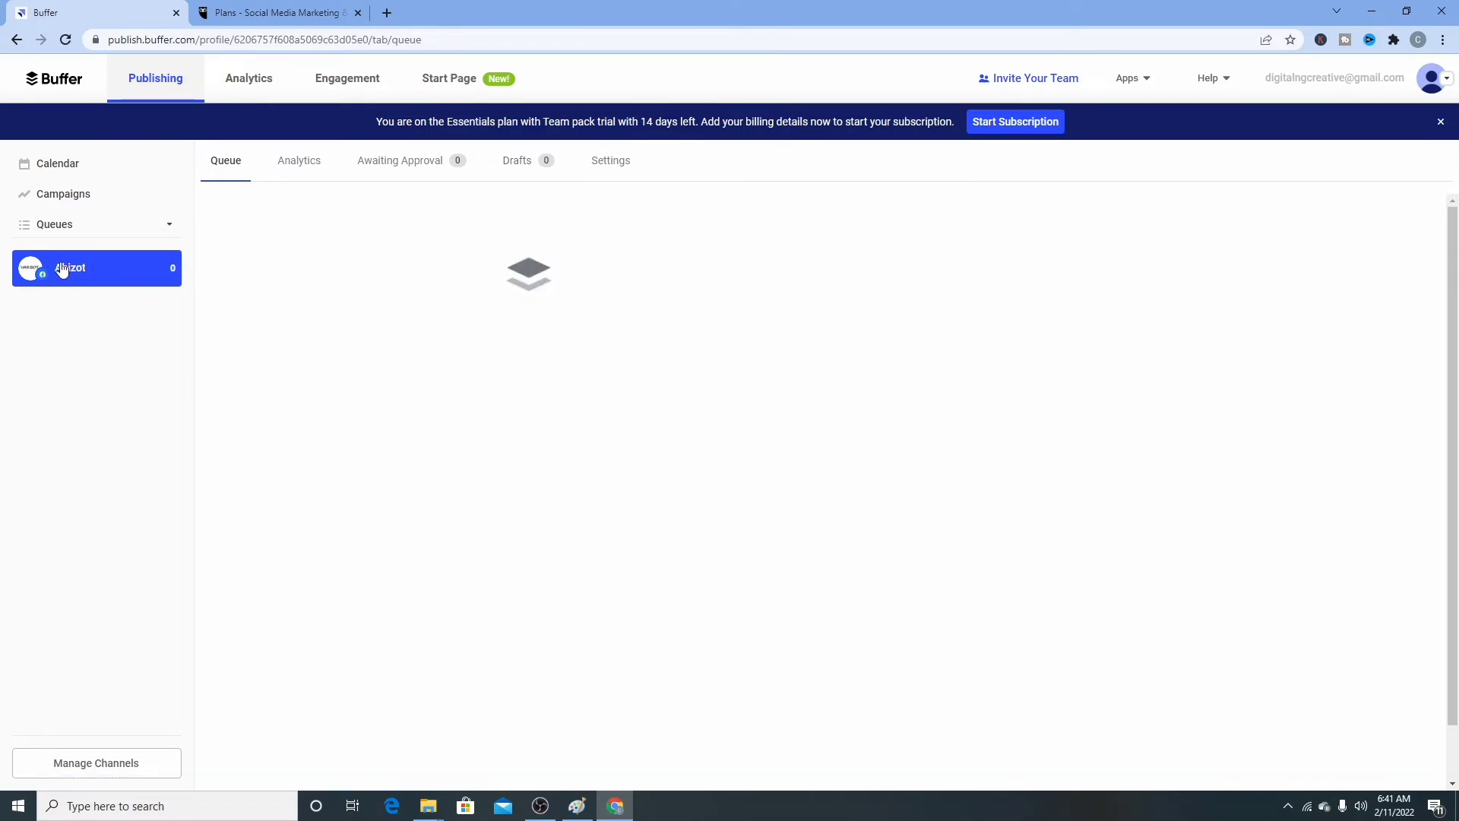
pyautogui.click(168, 227)
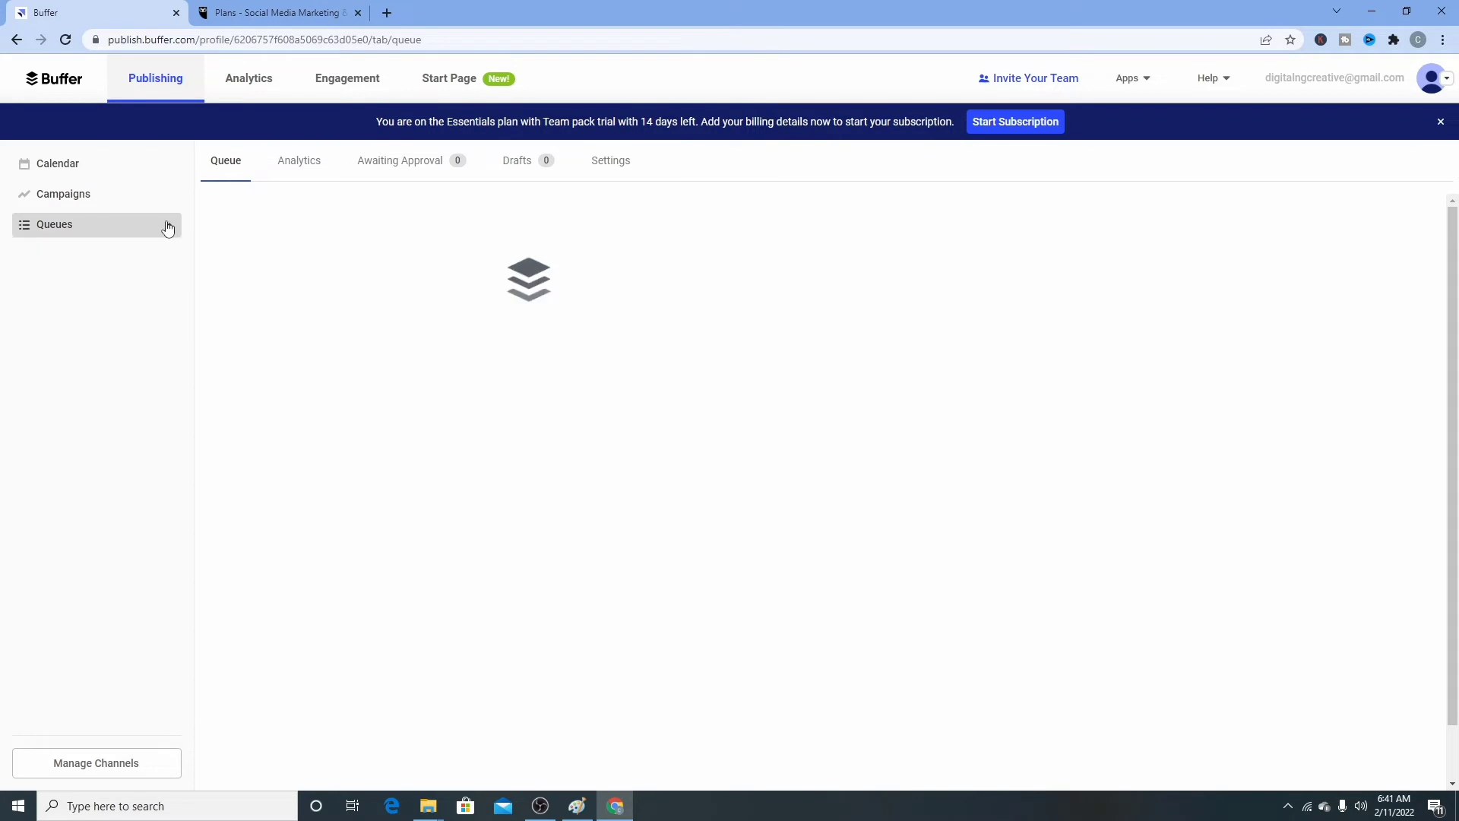
# - View the Feb 6–12, 2022 calendar, then go to Analytics with Queues expanded
pyautogui.click(86, 232)
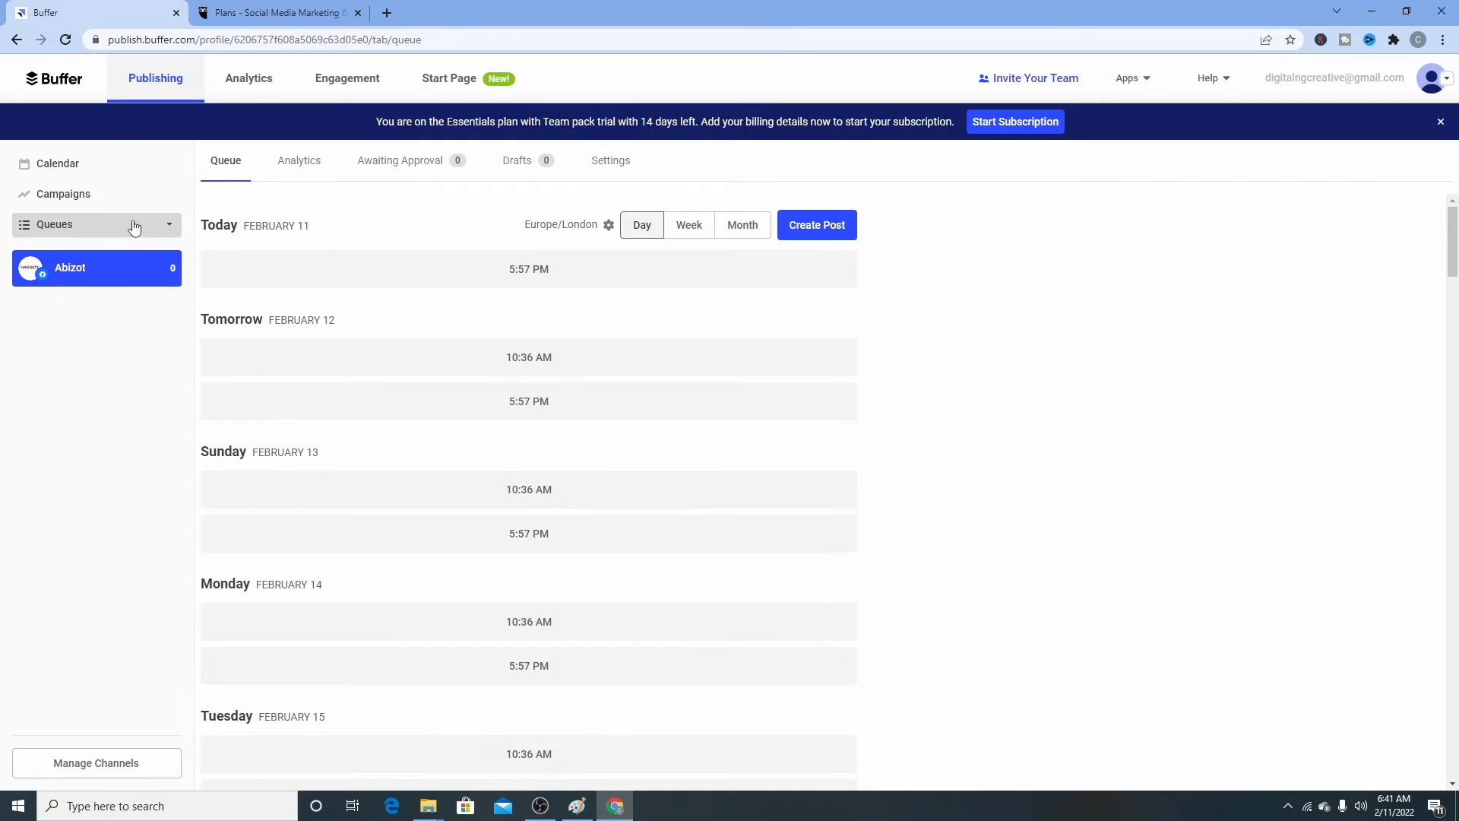
pyautogui.click(169, 228)
pyautogui.click(169, 228)
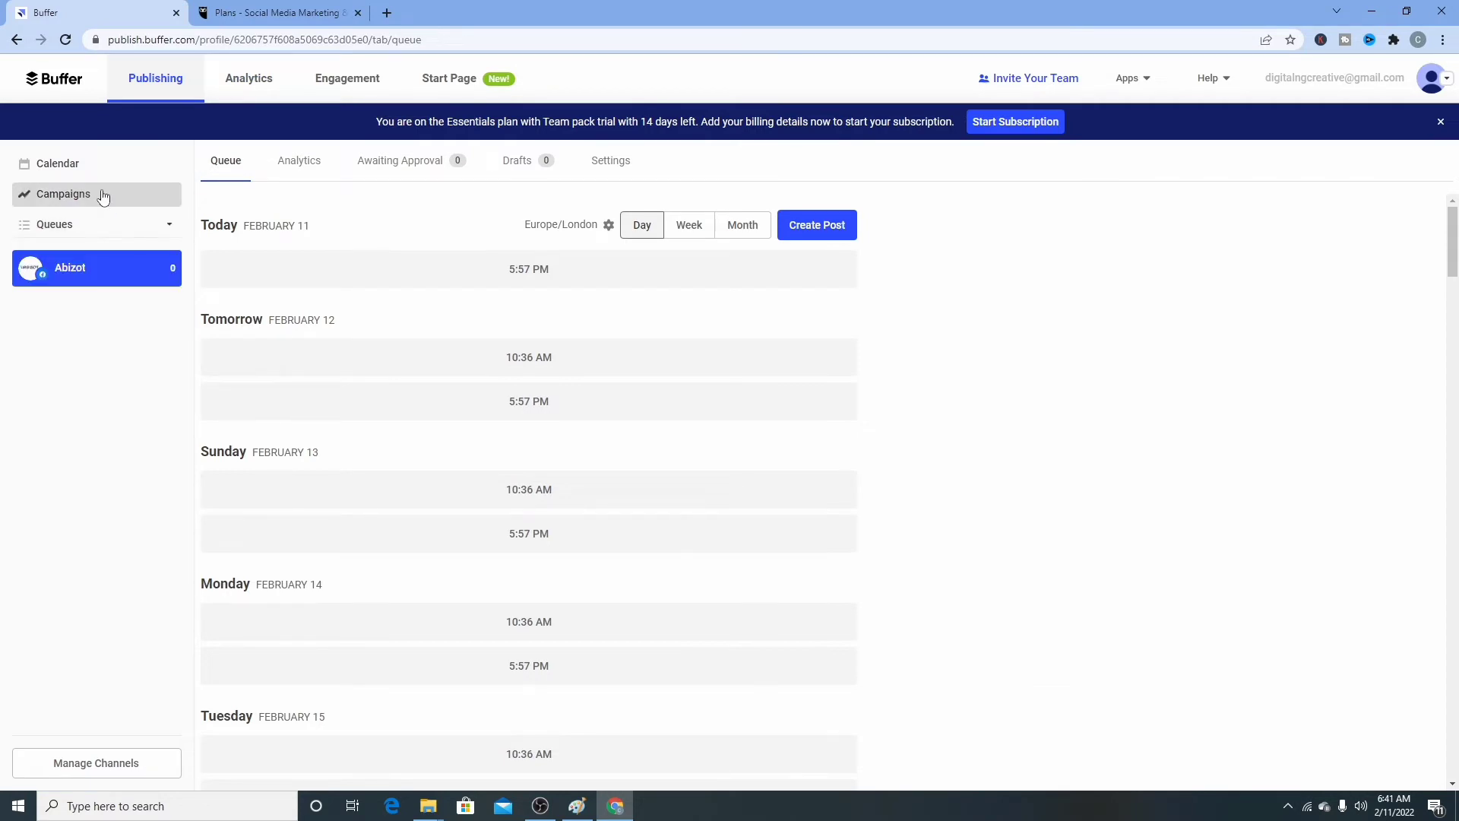
pyautogui.click(85, 165)
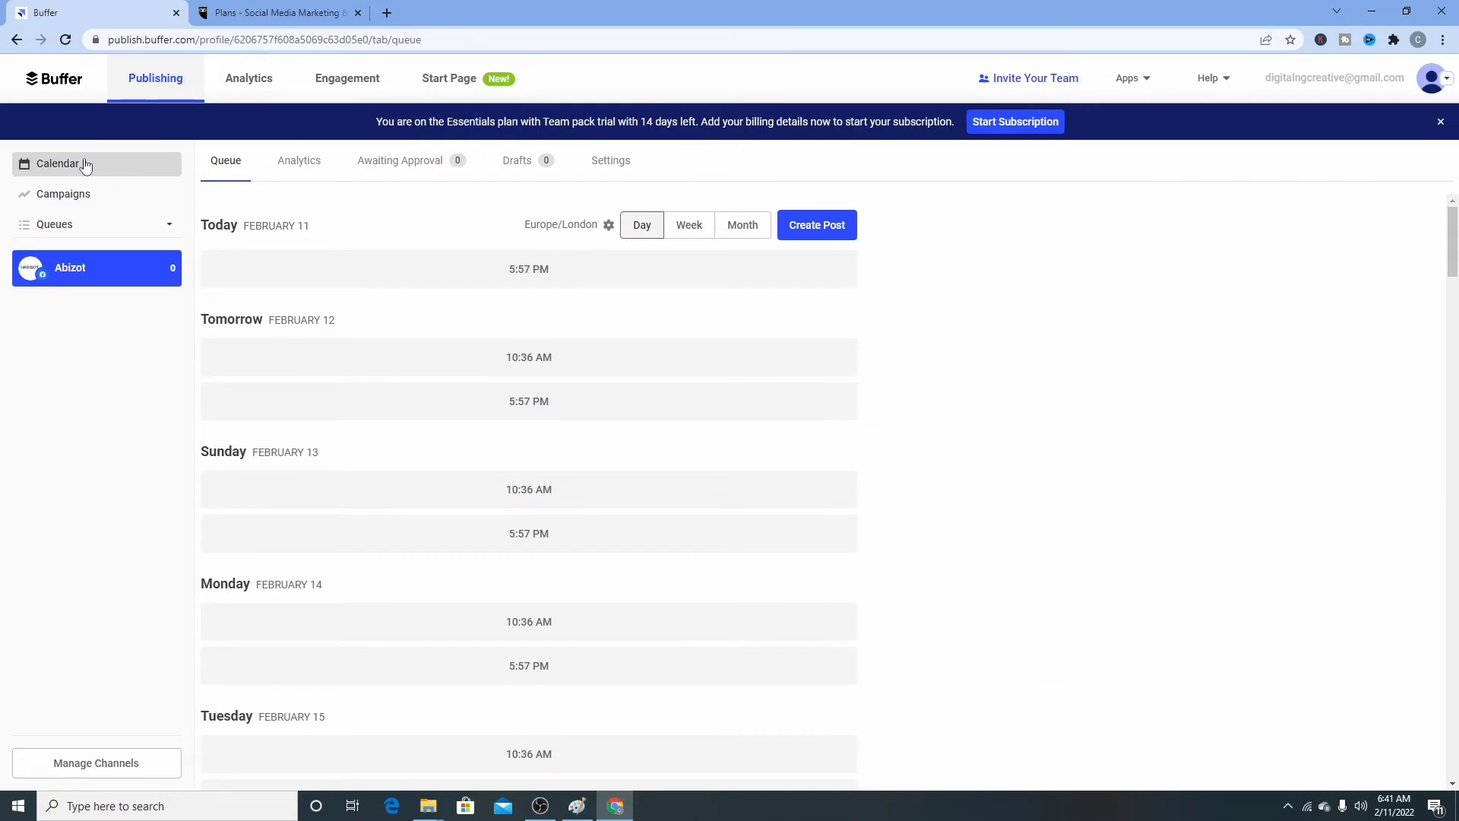
pyautogui.click(249, 79)
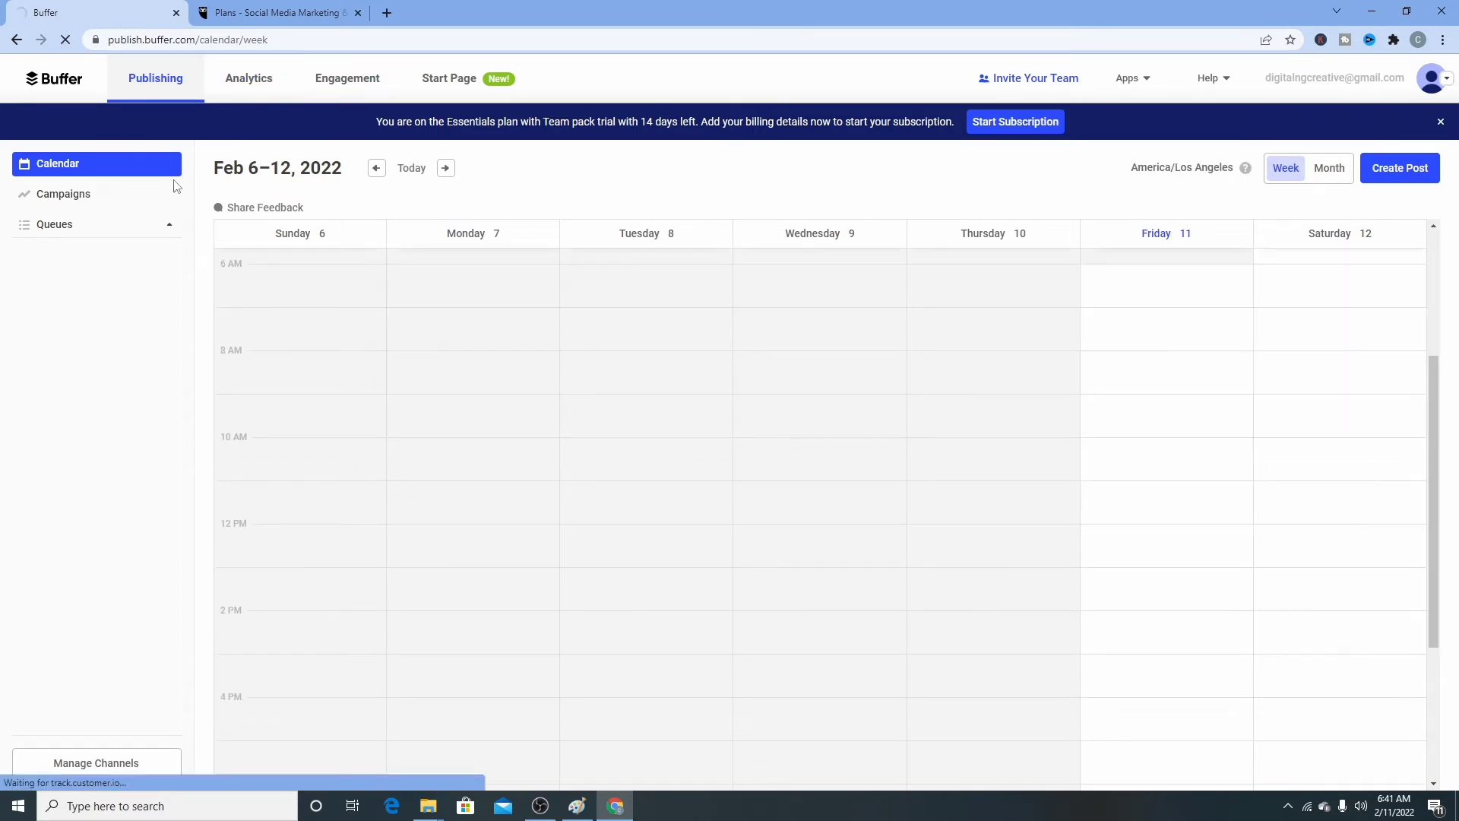
pyautogui.click(166, 225)
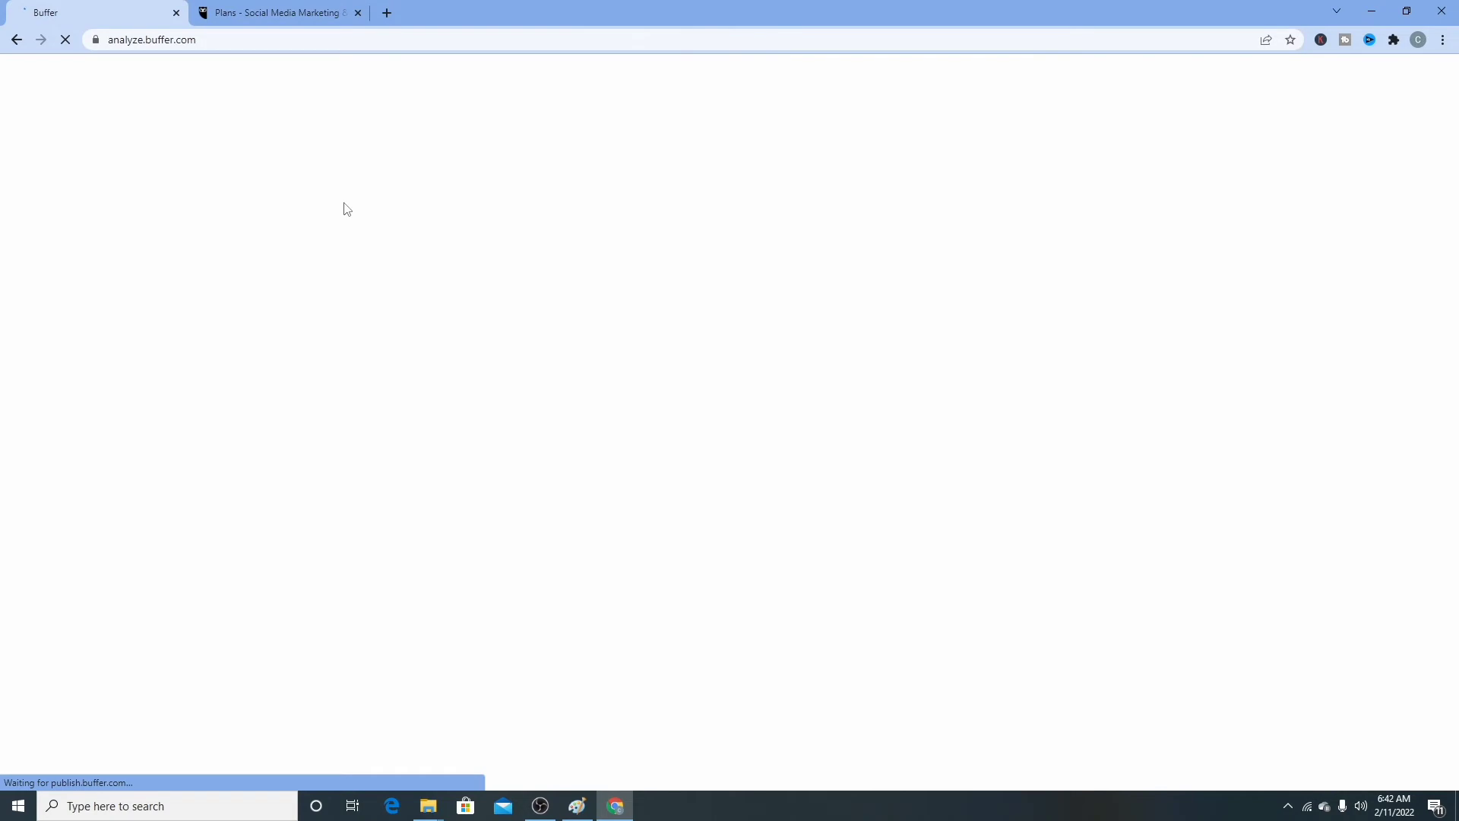
# - Settle on the Buffer tab, review the Analytics audience, impressions and engagement totals, then return to Publishing
pyautogui.click(274, 13)
pyautogui.click(114, 8)
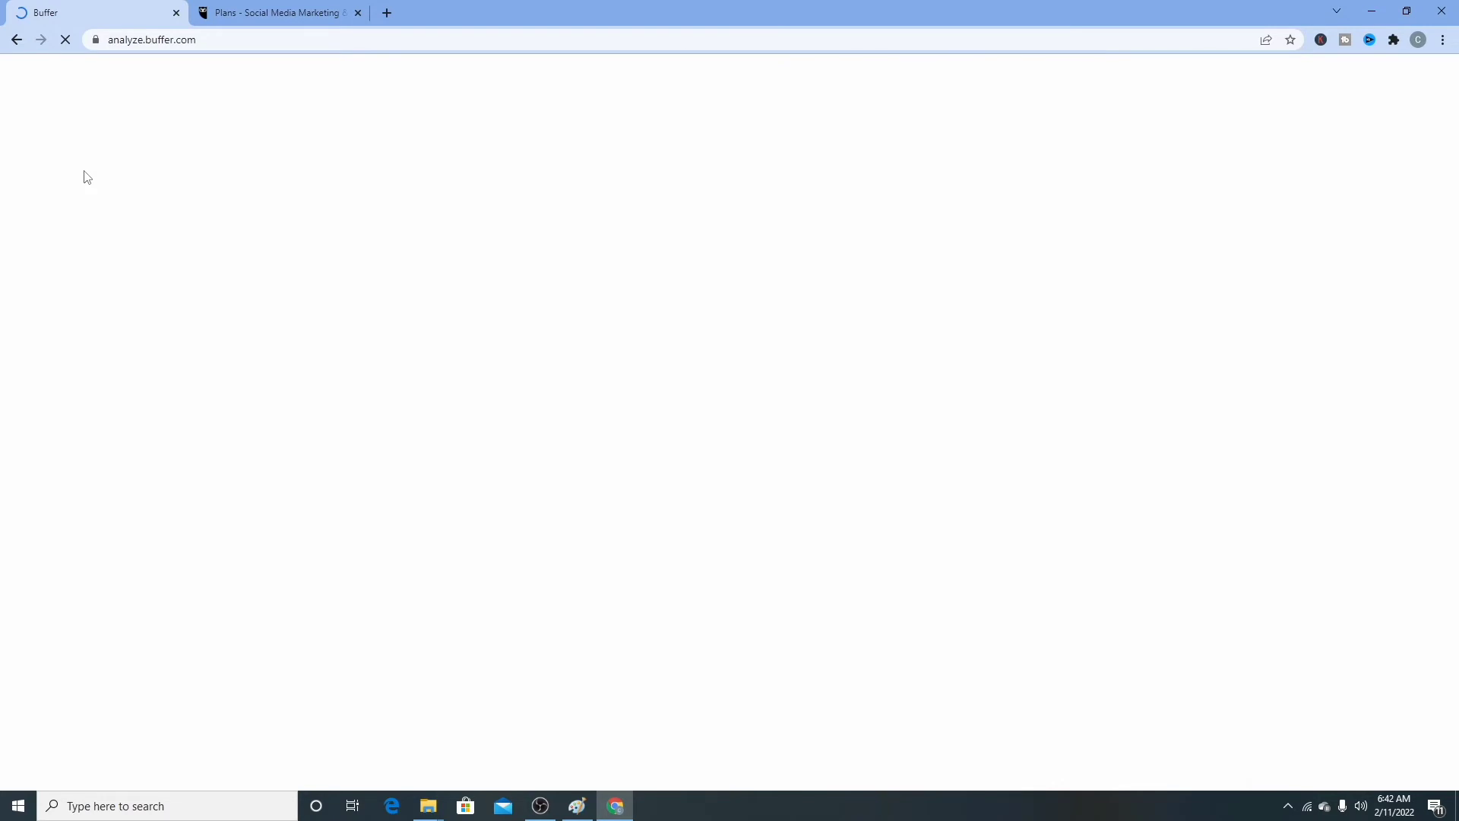
pyautogui.click(319, 15)
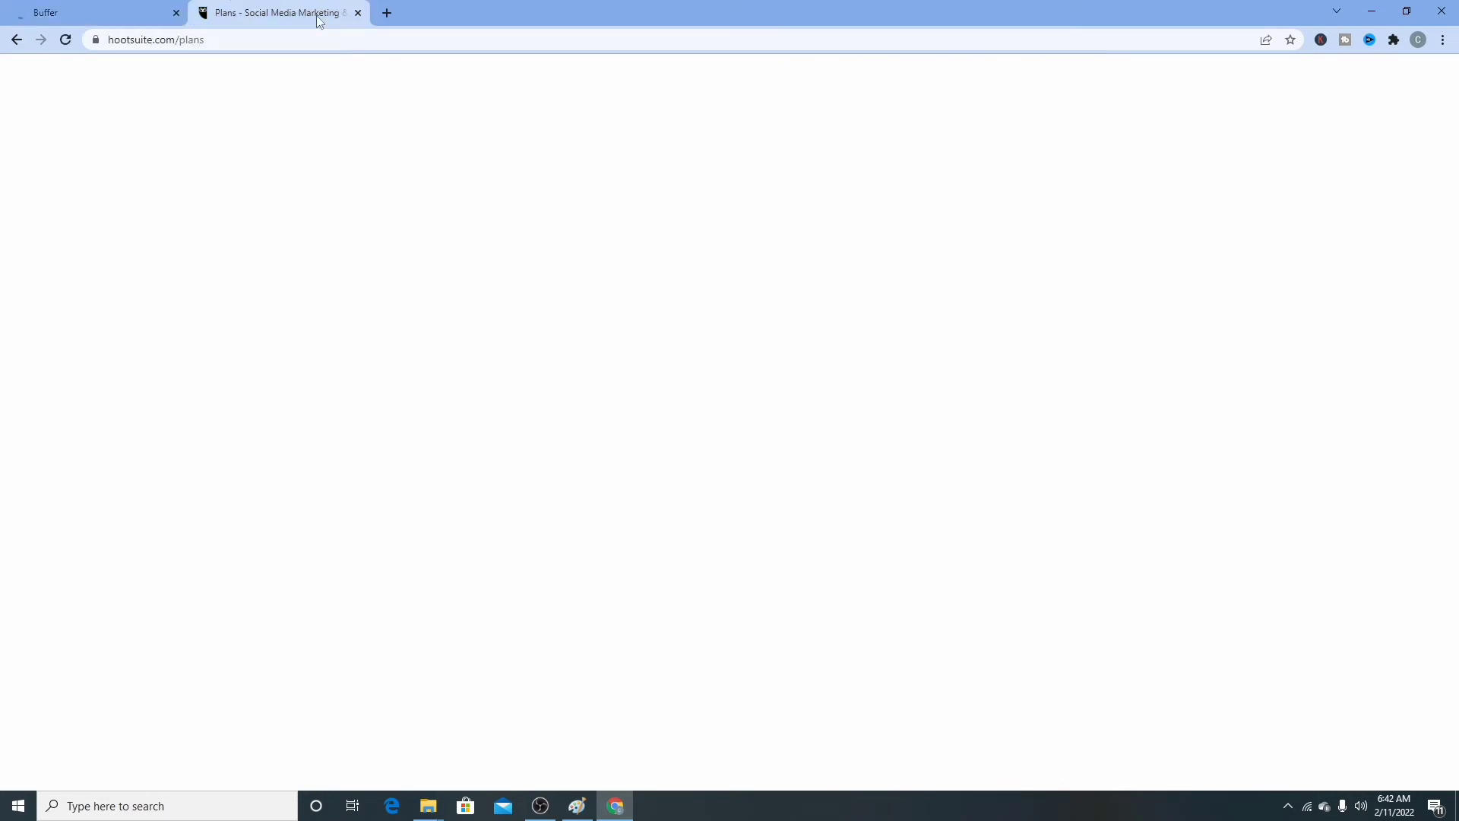
pyautogui.click(129, 14)
pyautogui.click(304, 15)
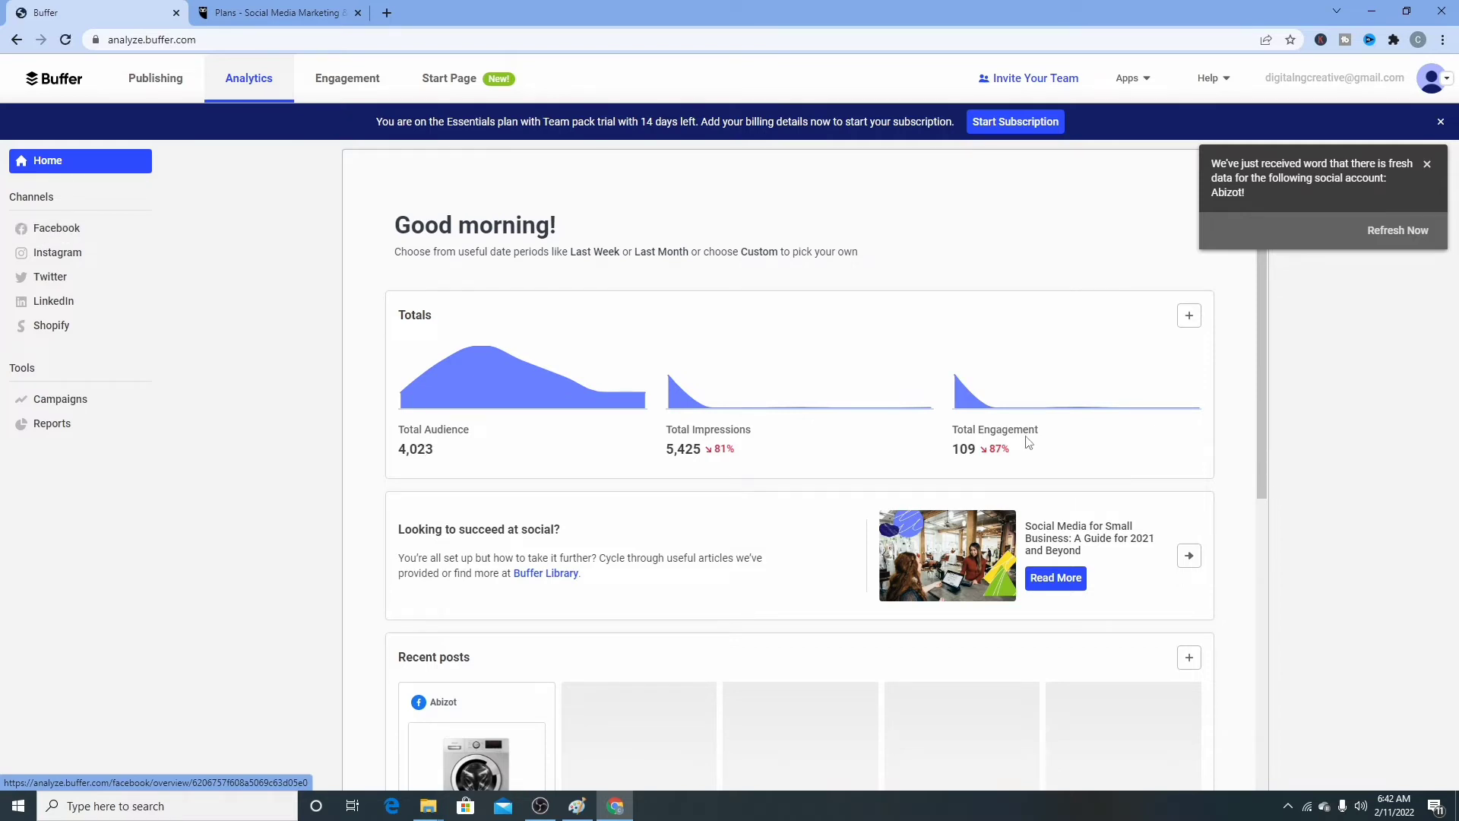
pyautogui.scroll(-1, 1049, 472)
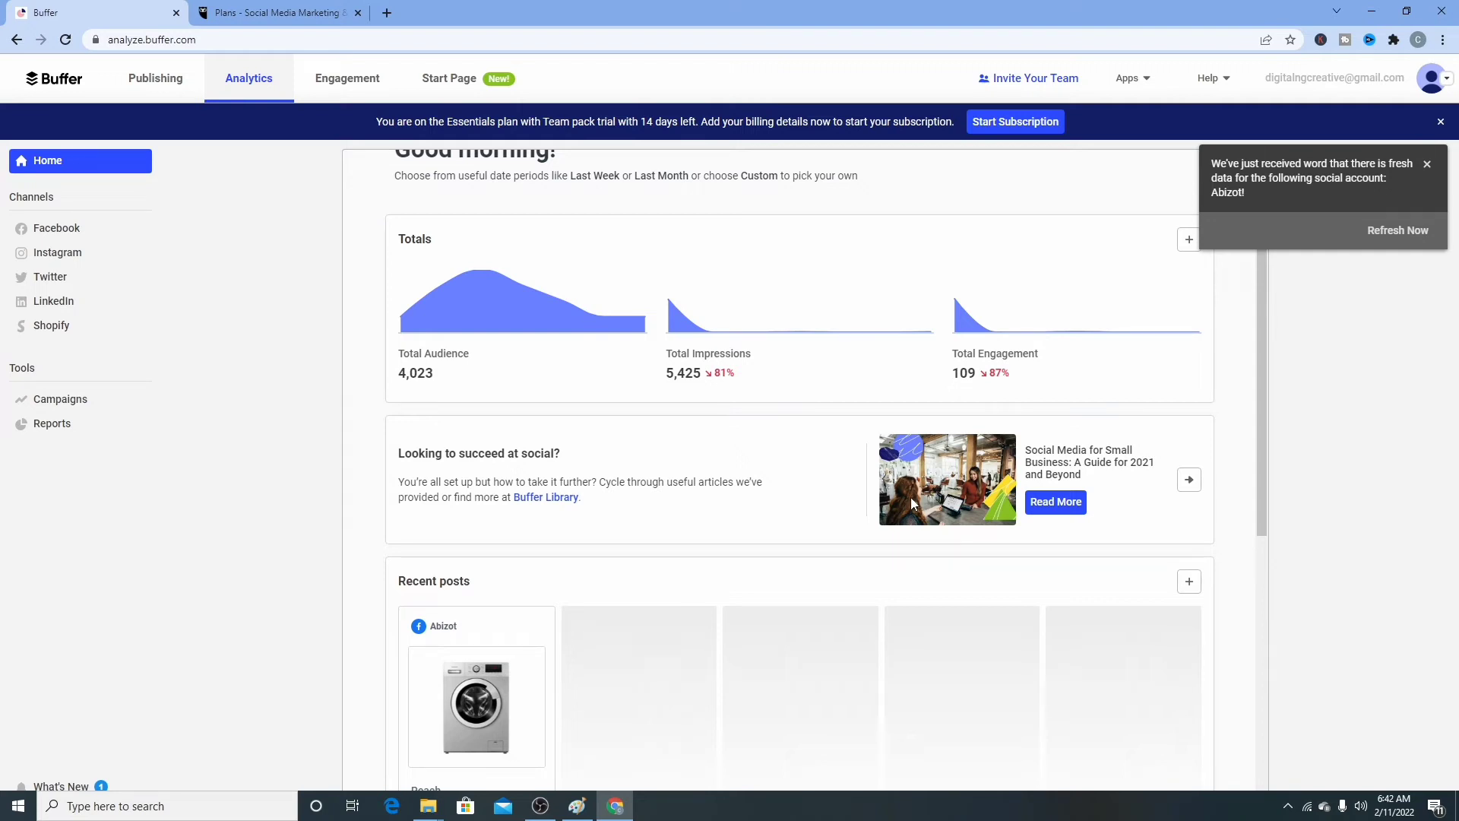
pyautogui.scroll(1, 911, 498)
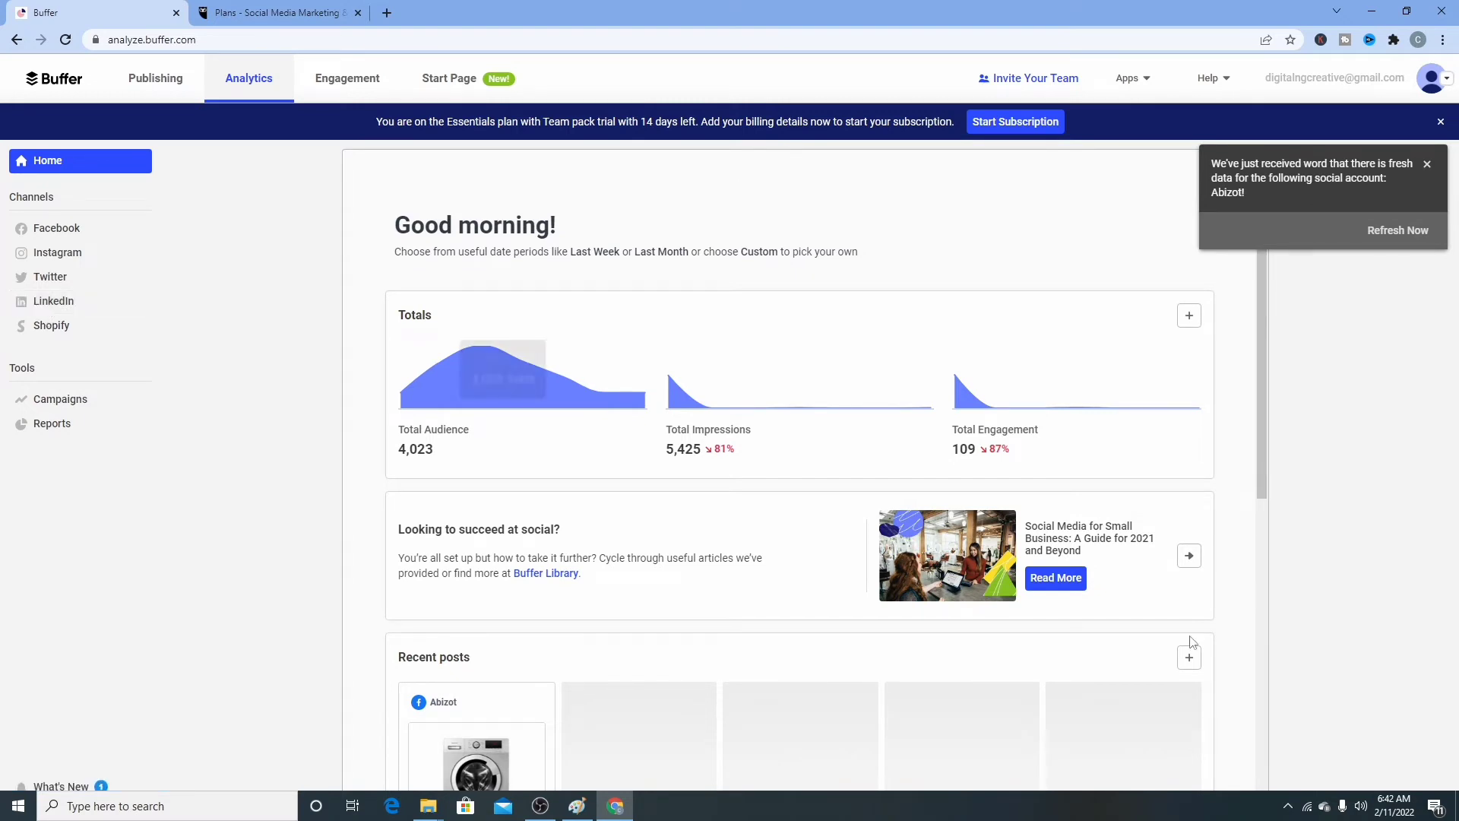
pyautogui.click(1428, 165)
pyautogui.click(153, 82)
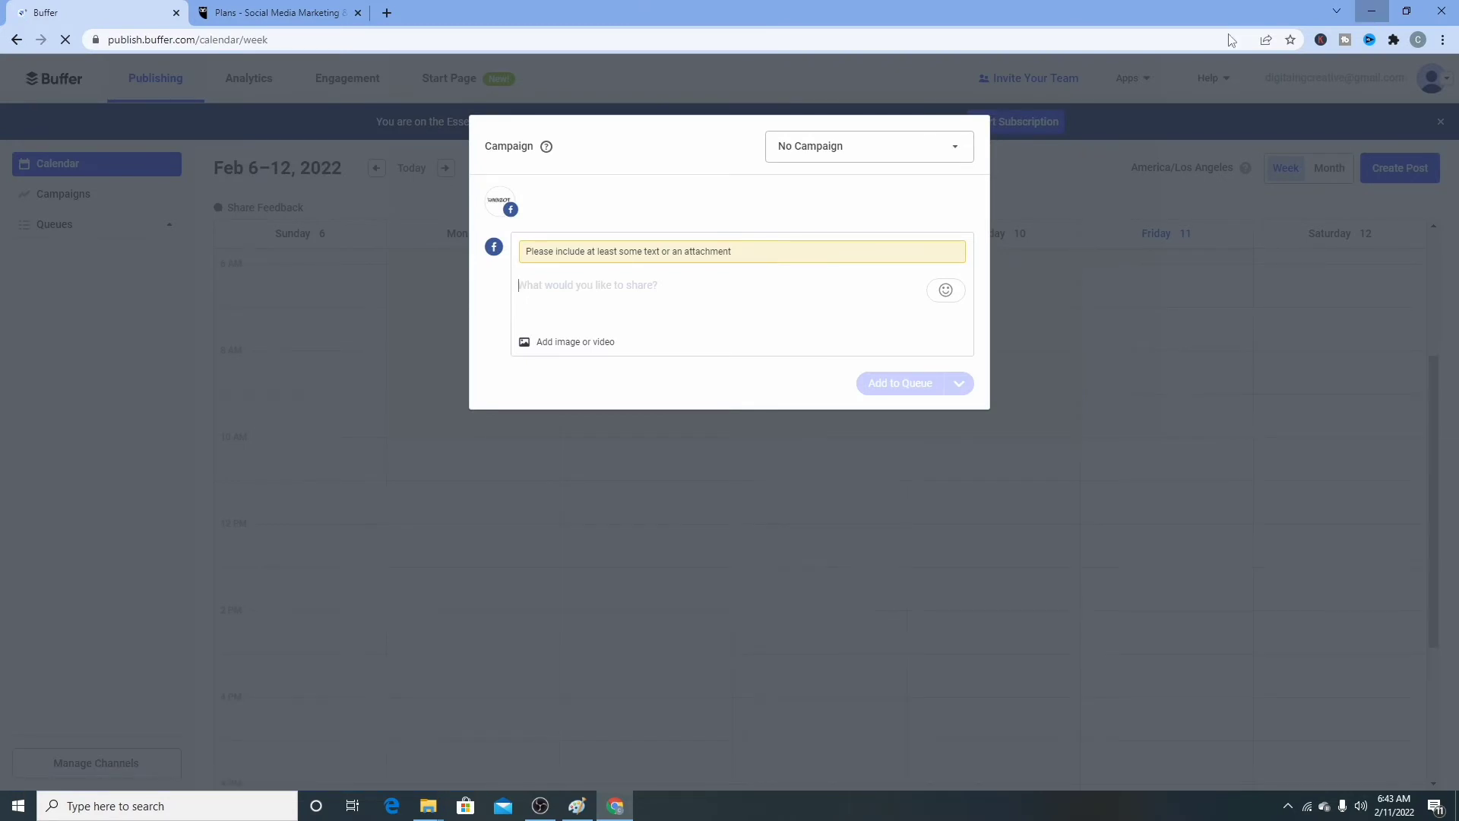
# - Minimise Chrome to get back to the desktop
pyautogui.click(1372, 11)
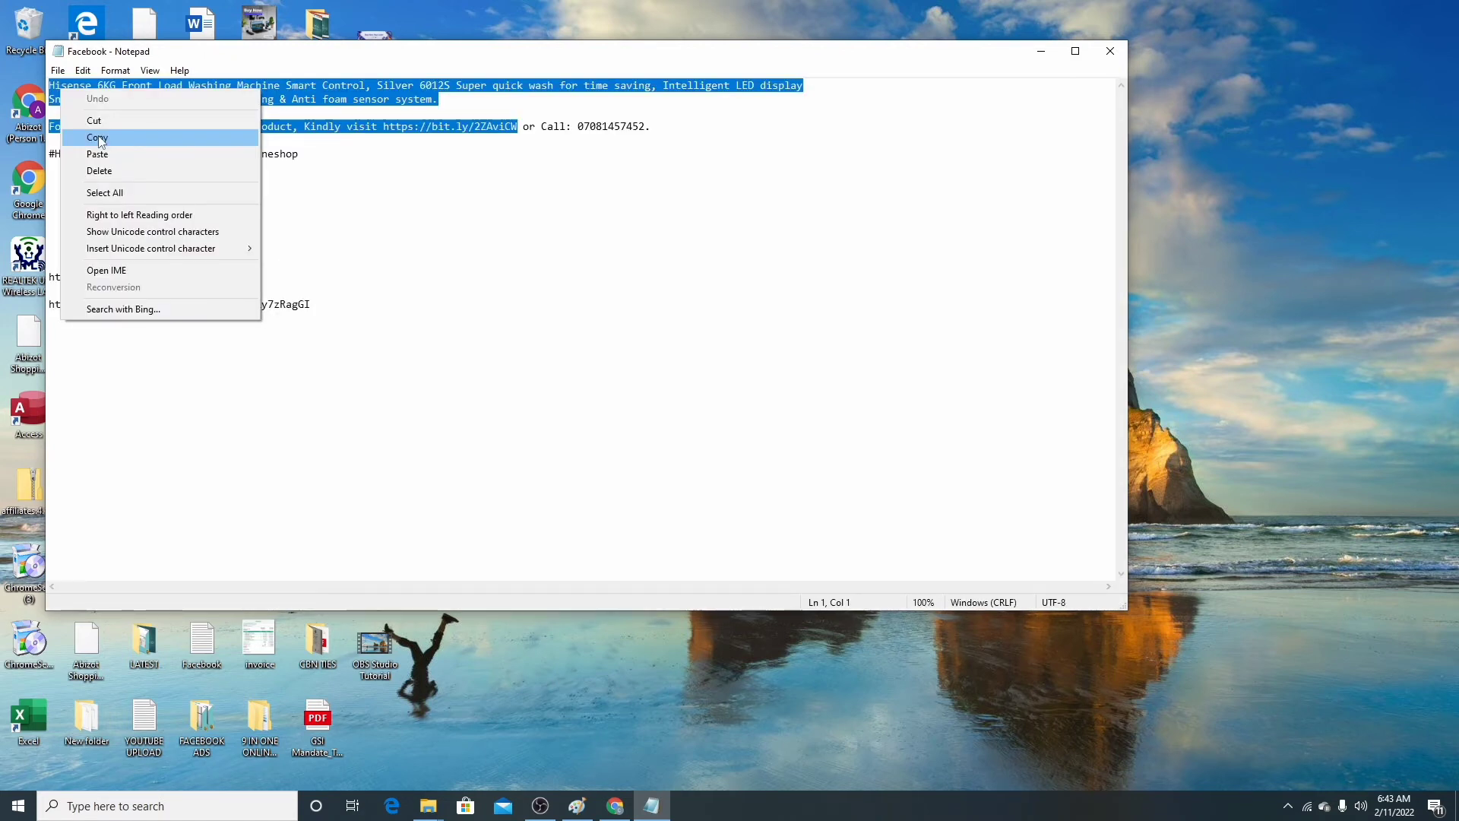
# - Minimise the Notepad window with the copied Facebook draft text
pyautogui.click(98, 138)
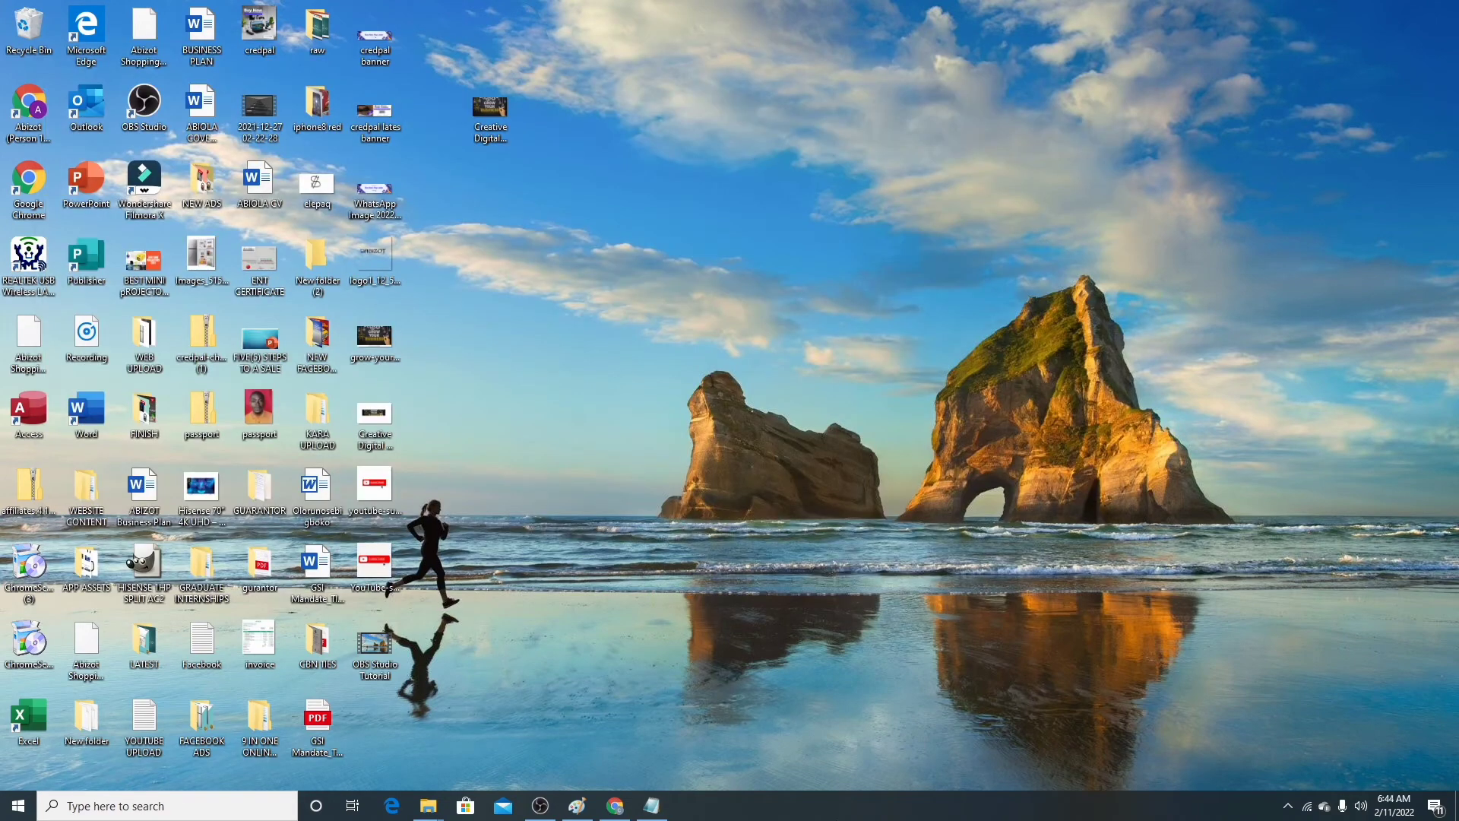
# - Return to the Hisense post in Chrome and swap its link preview for an image attachment
pyautogui.click(552, 806)
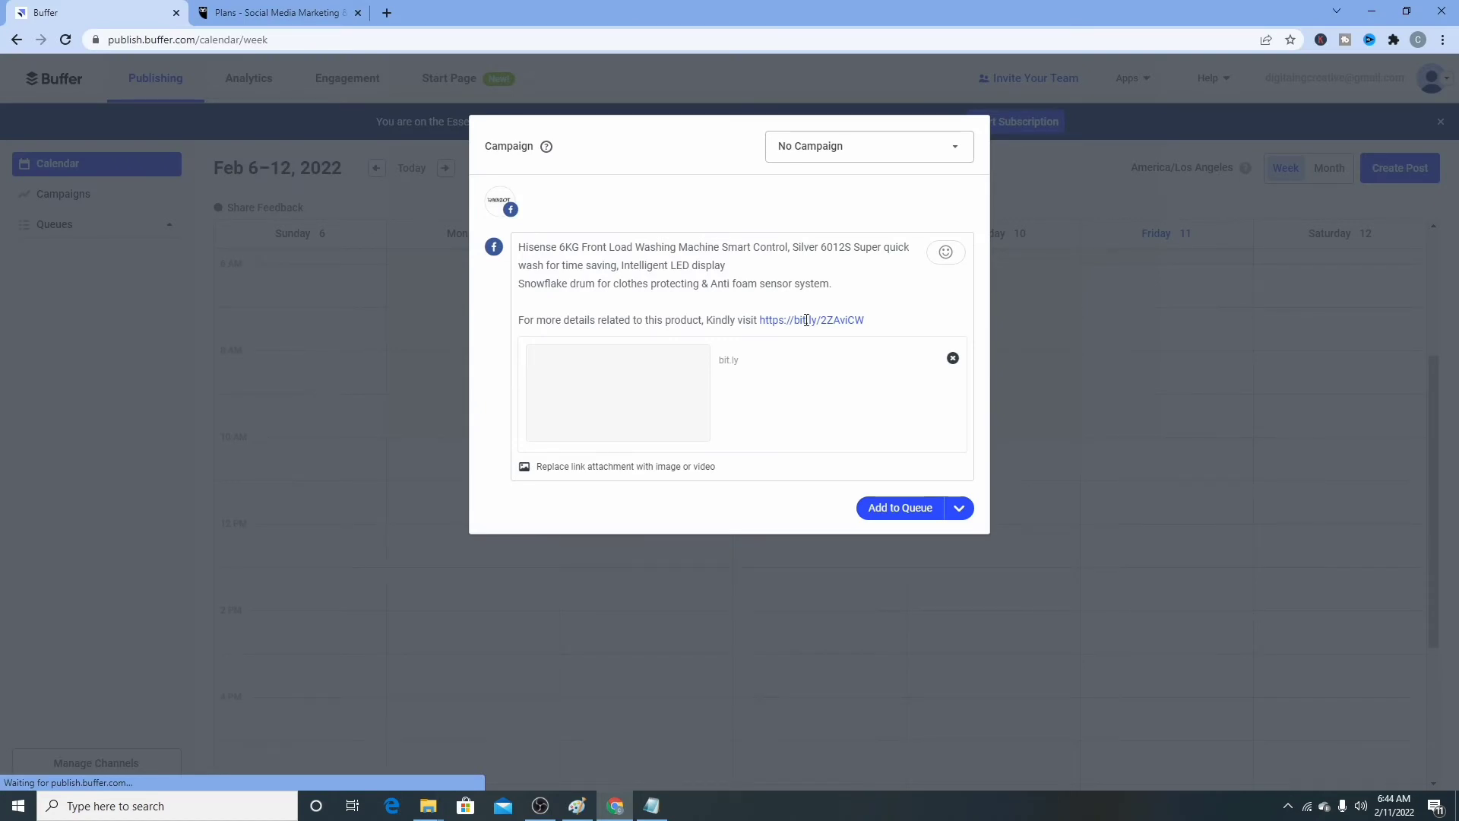
pyautogui.click(635, 466)
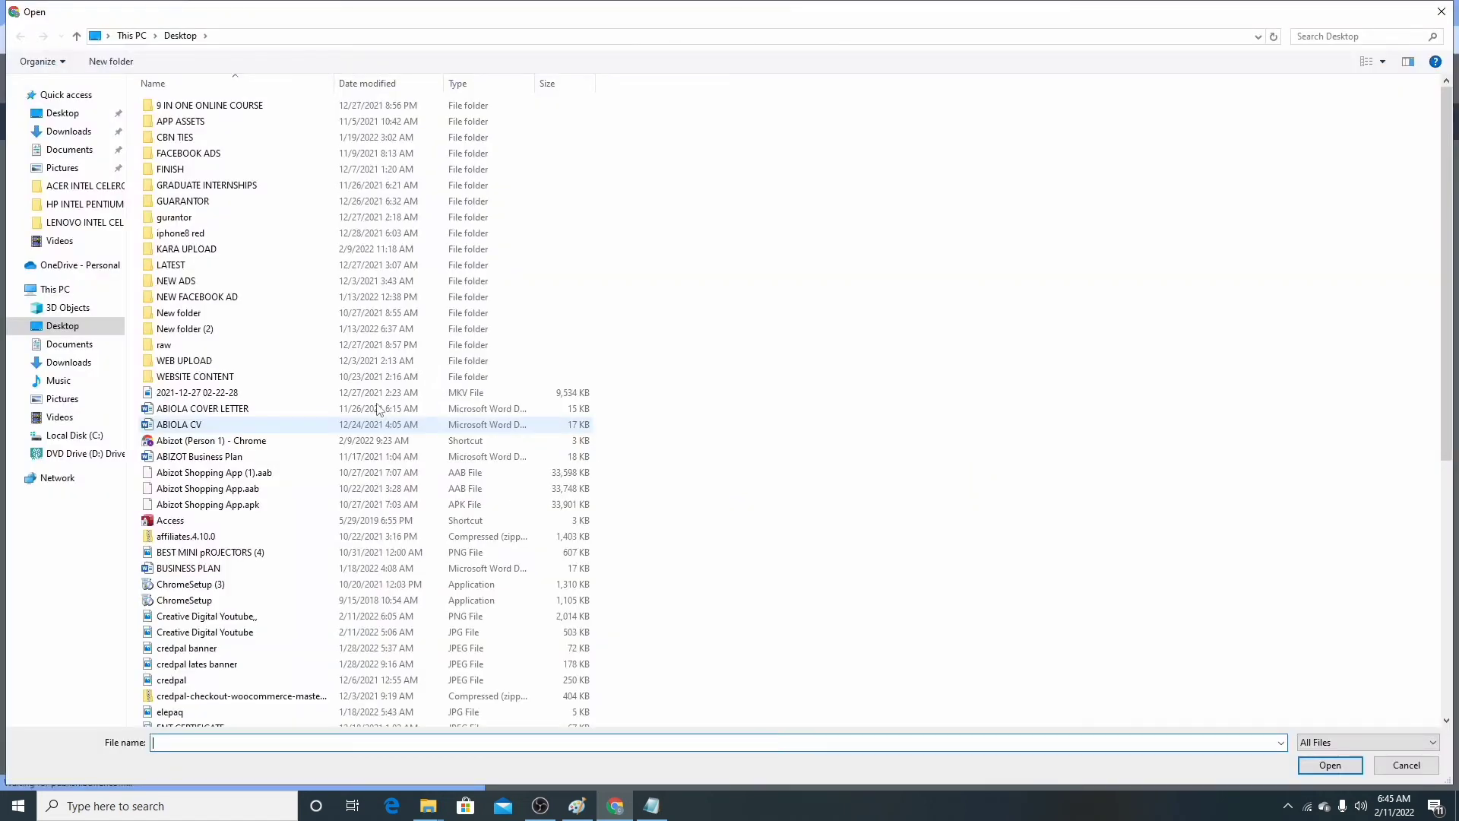
# - Scroll the Desktop folder in the Open dialog to locate the product image
pyautogui.scroll(-8, 204, 682)
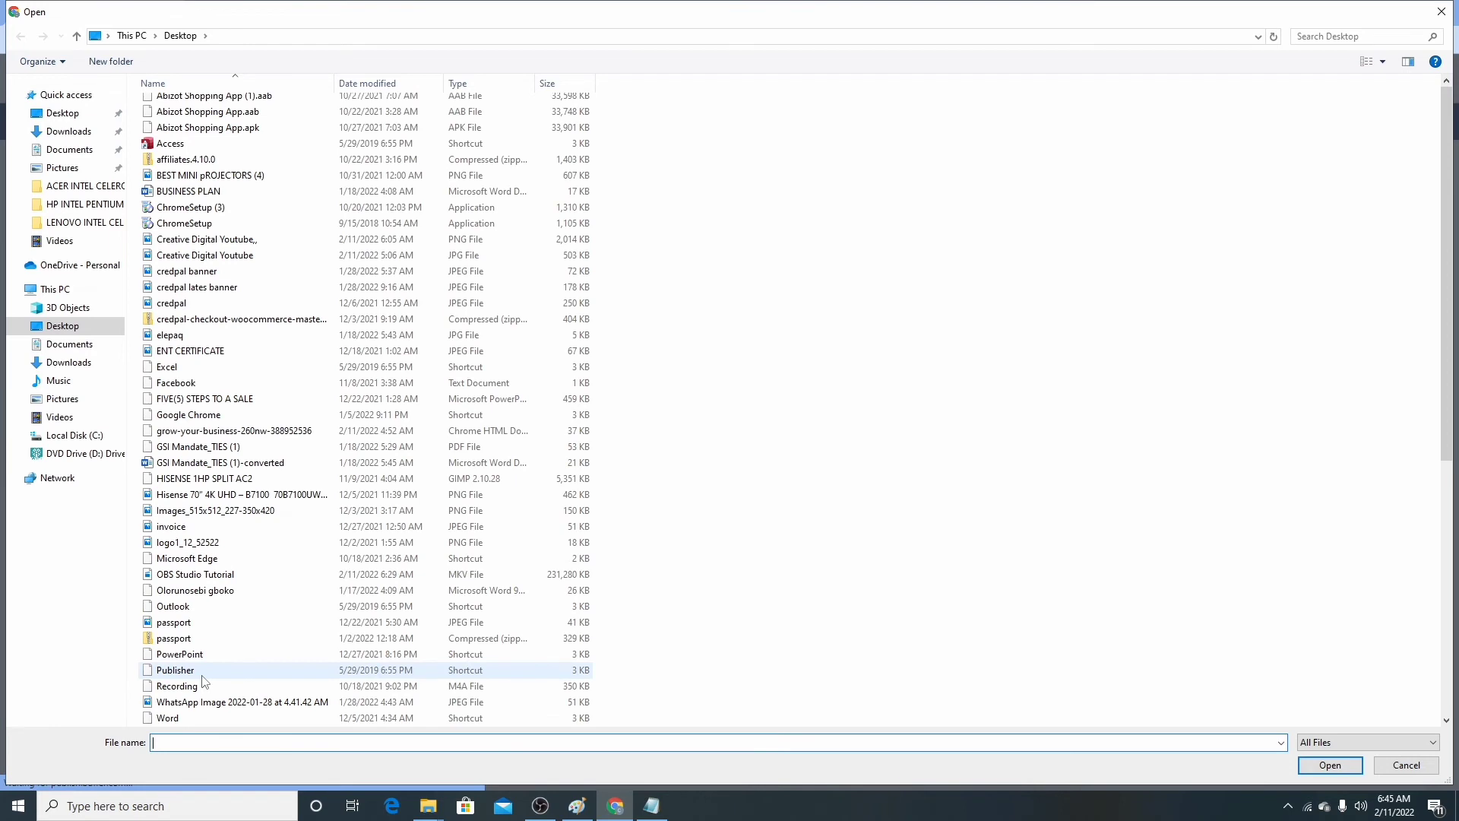
pyautogui.scroll(7, 204, 328)
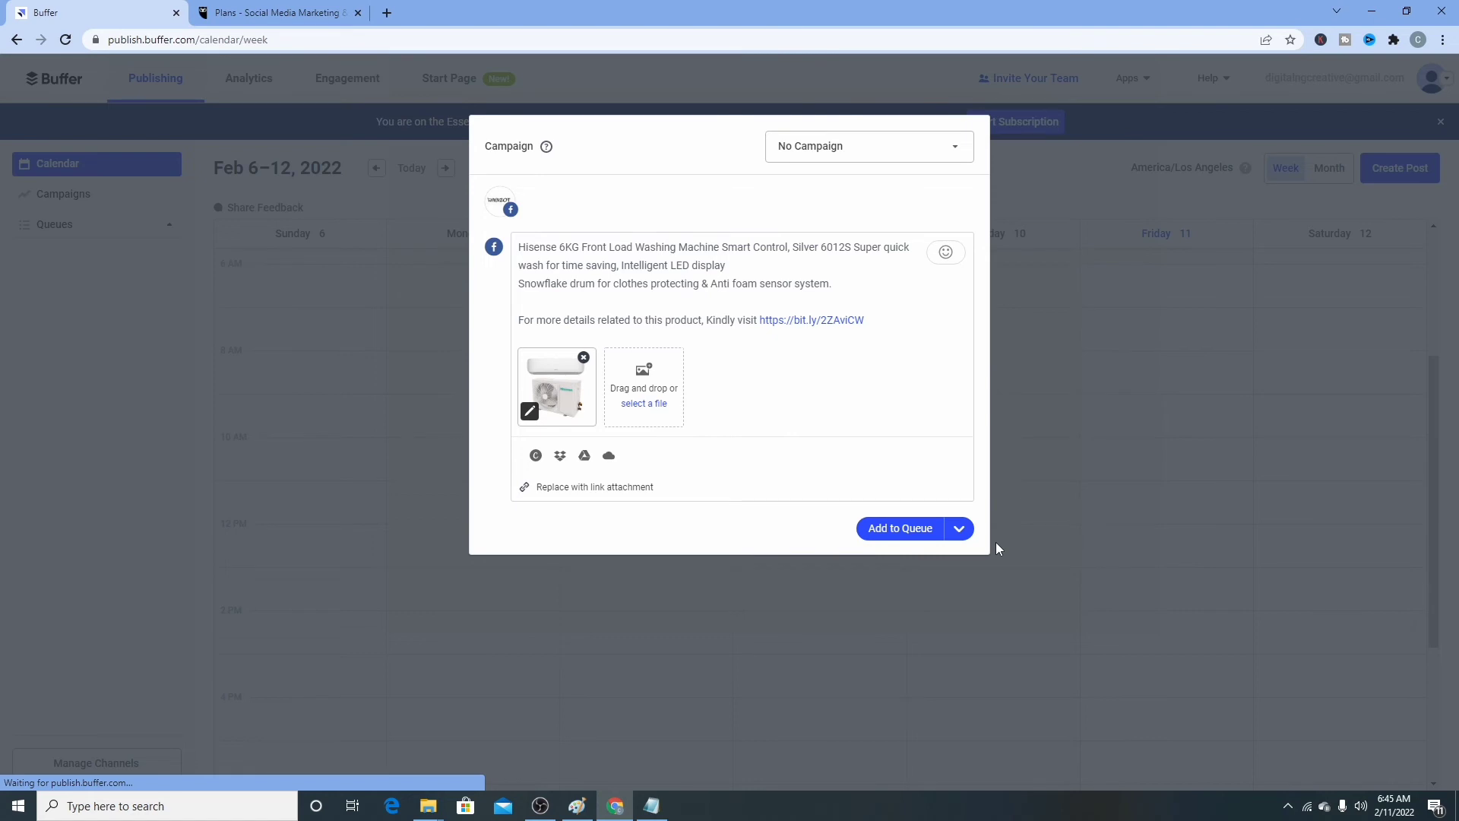
# - Choose Schedule Post from the Add to Queue dropdown
pyautogui.click(959, 528)
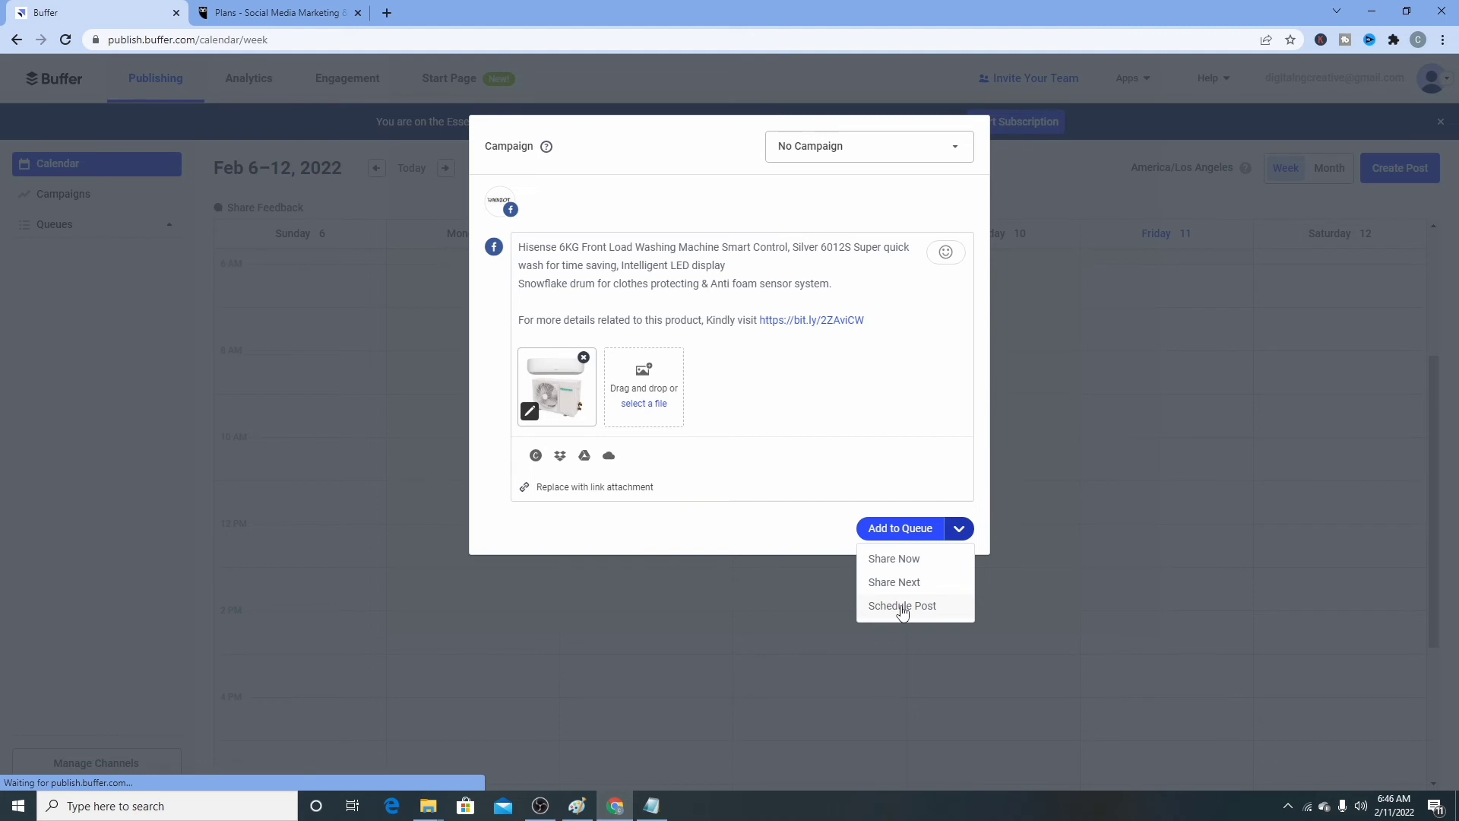
pyautogui.click(903, 608)
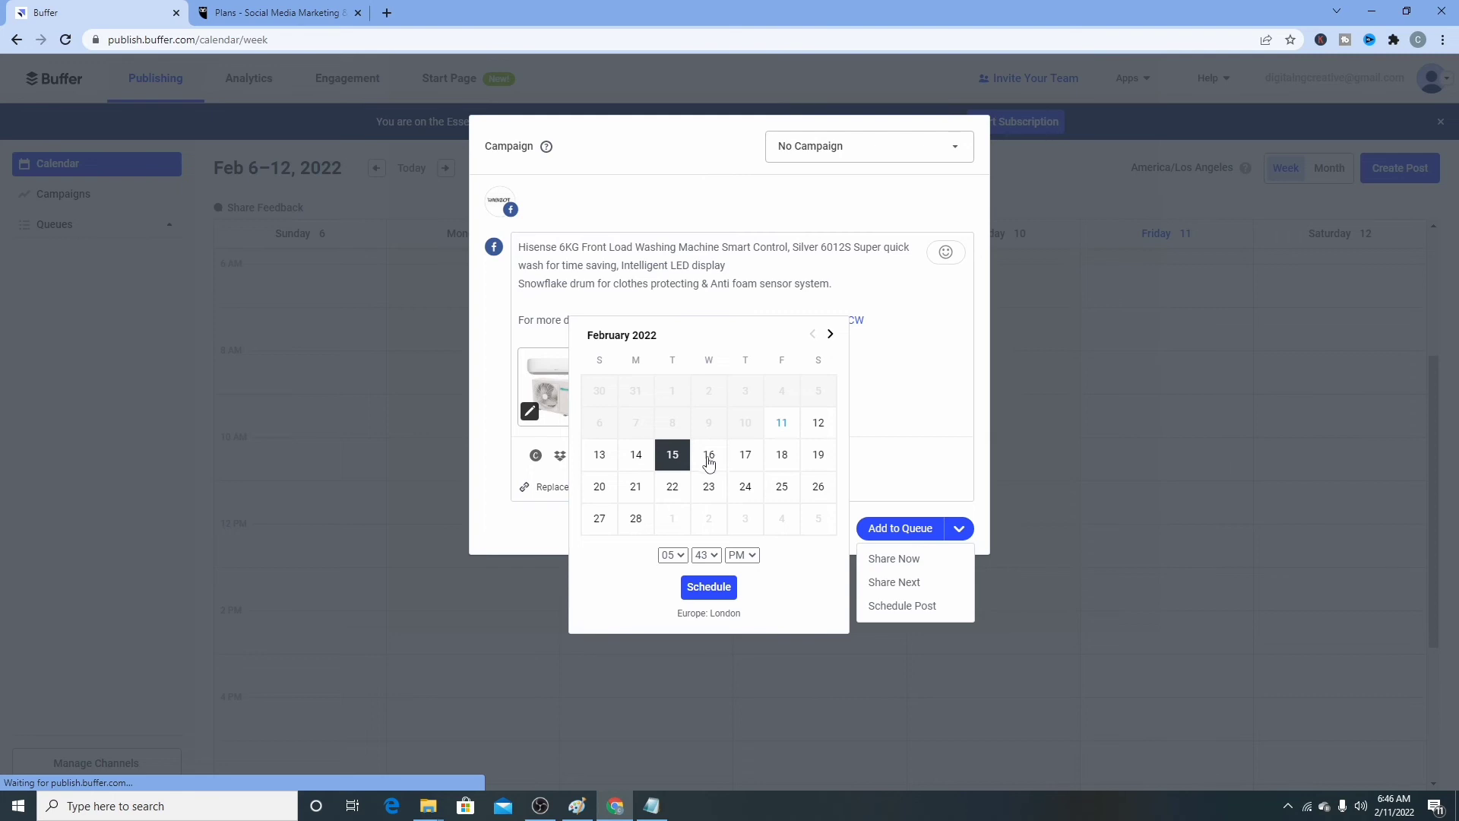
# - Schedule the post for February 14 at 05:43 PM
pyautogui.click(636, 455)
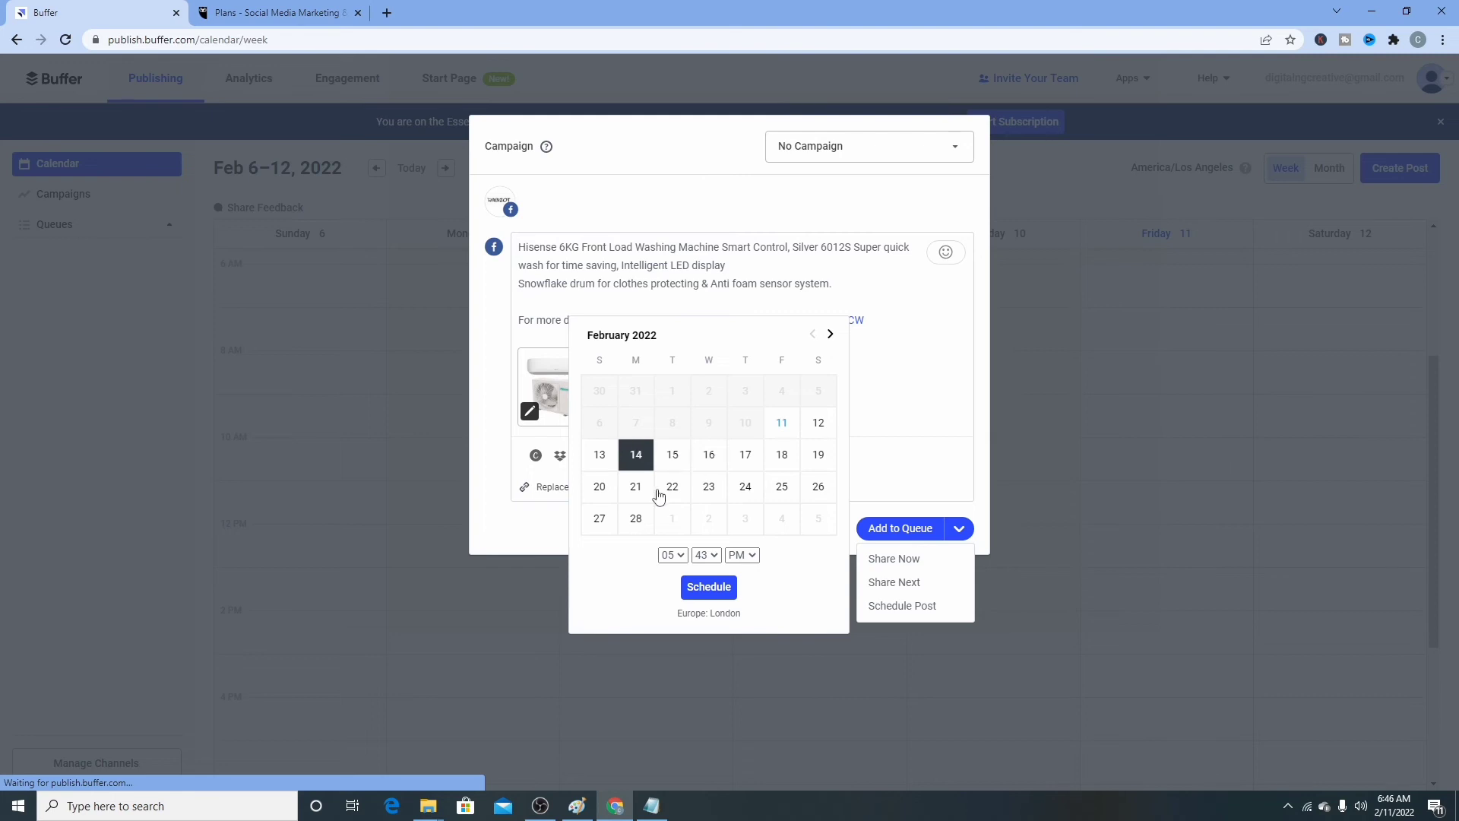
pyautogui.click(710, 588)
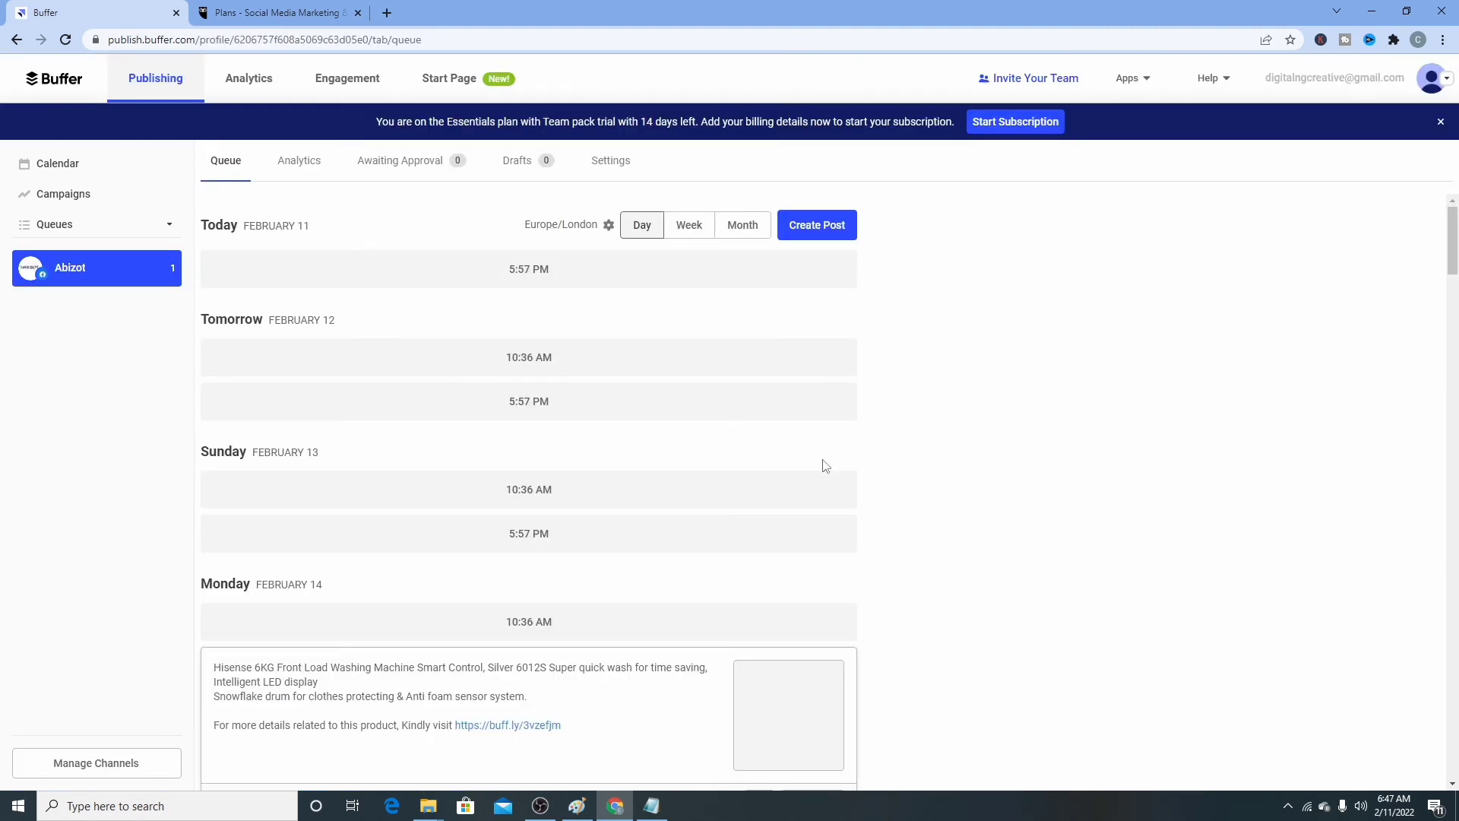
# - Scroll the queue to see the open 10:36 AM and 5:57 PM slots, then bring OBS forward
pyautogui.scroll(-3, 826, 465)
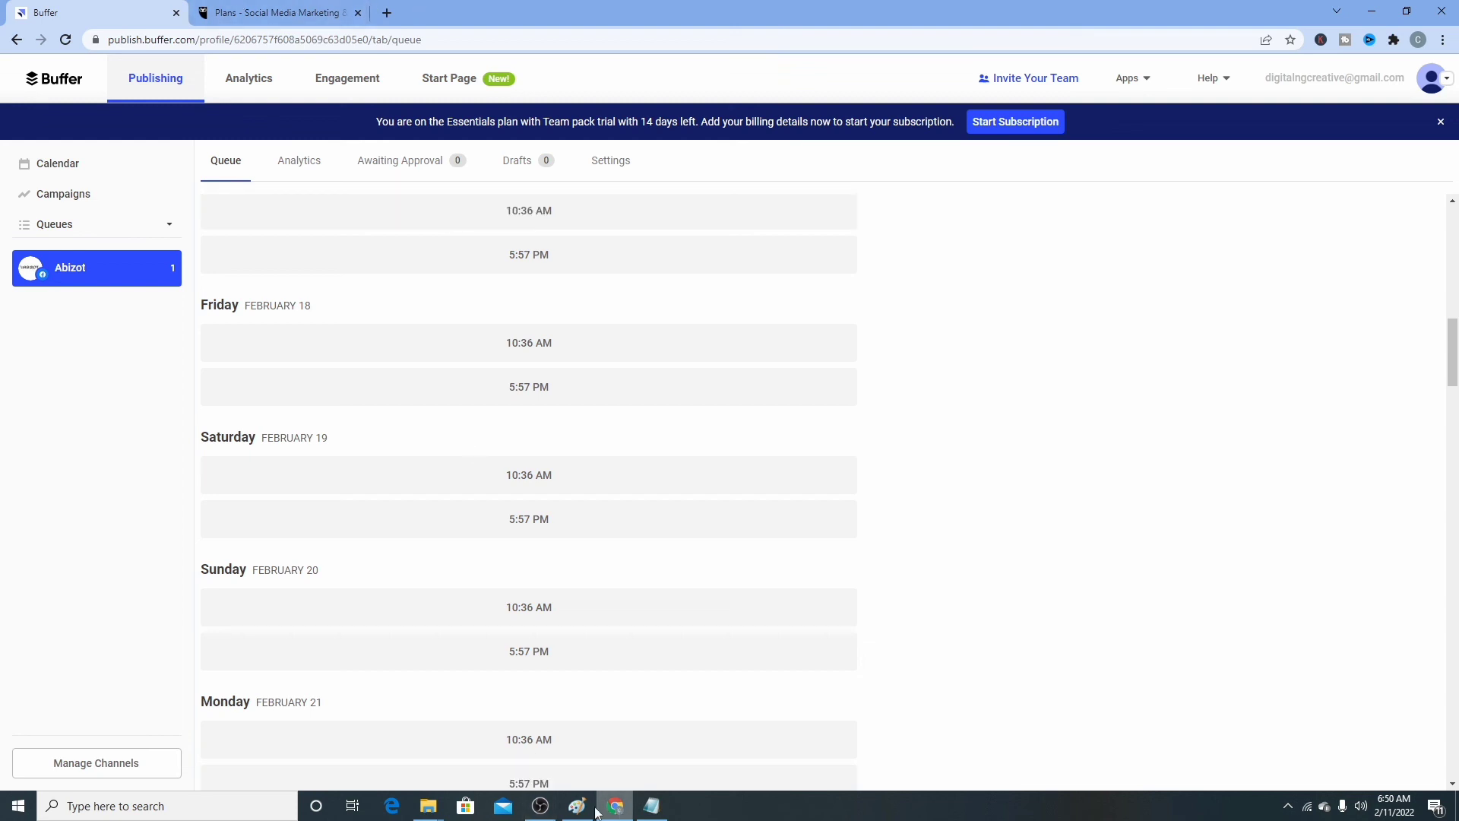
pyautogui.click(541, 806)
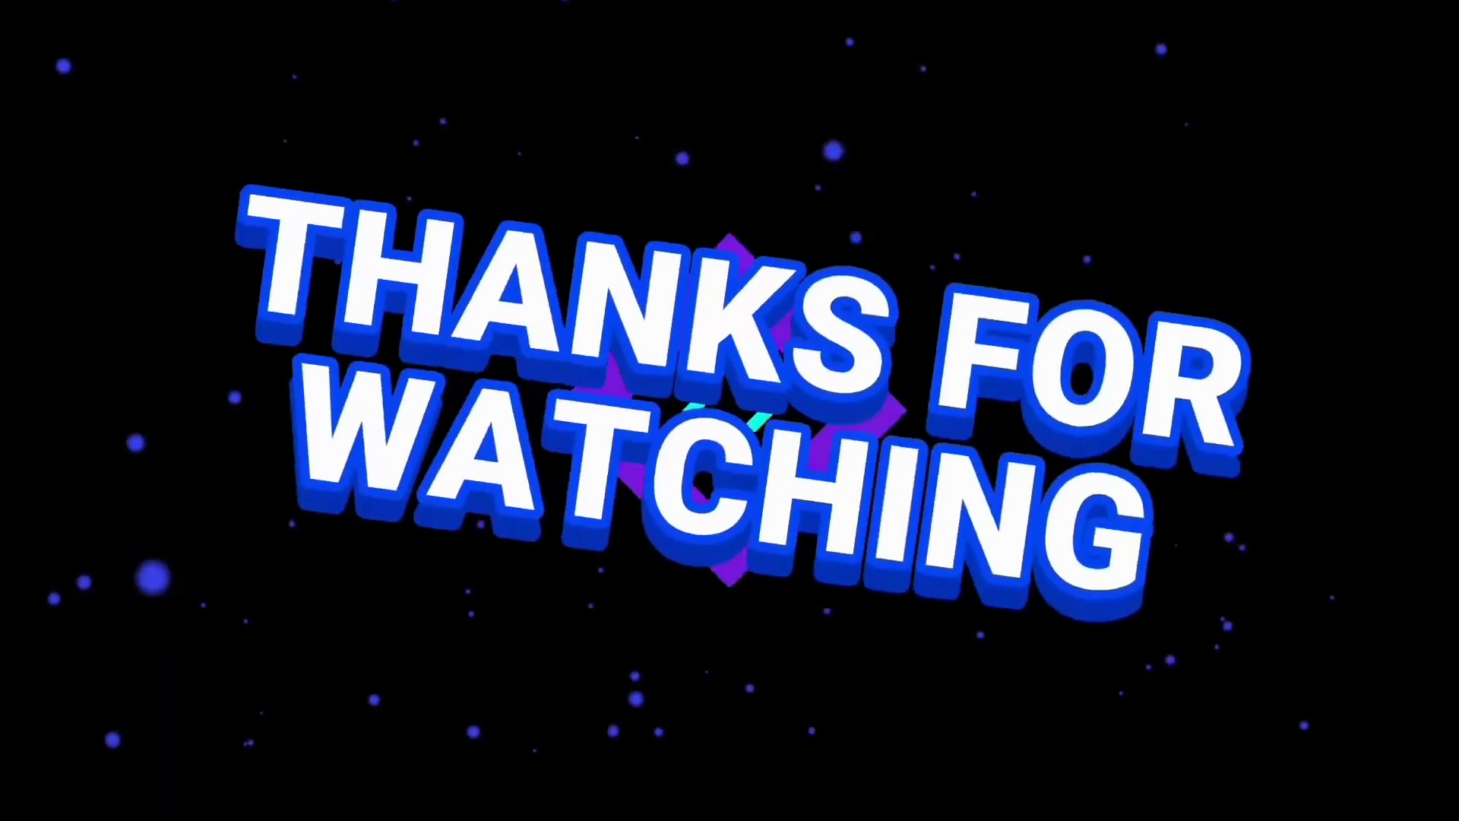